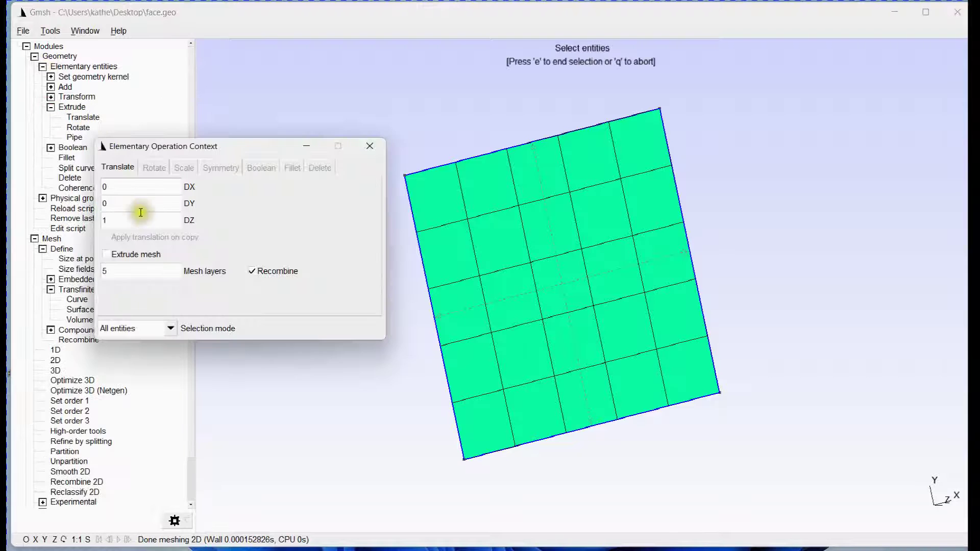
# Extrude the meshed face 500 along Z, extruding the mesh with 50 recombined layers.
pyautogui.write('500')
pyautogui.click(108, 255)
pyautogui.click(116, 269)
pyautogui.write('0')
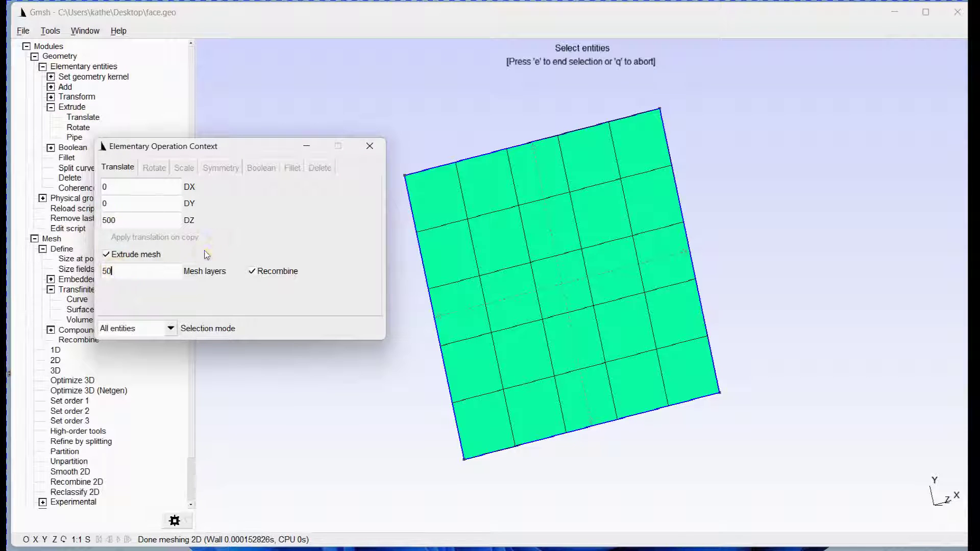
pyautogui.click(565, 280)
pyautogui.scroll(-1, 557, 276)
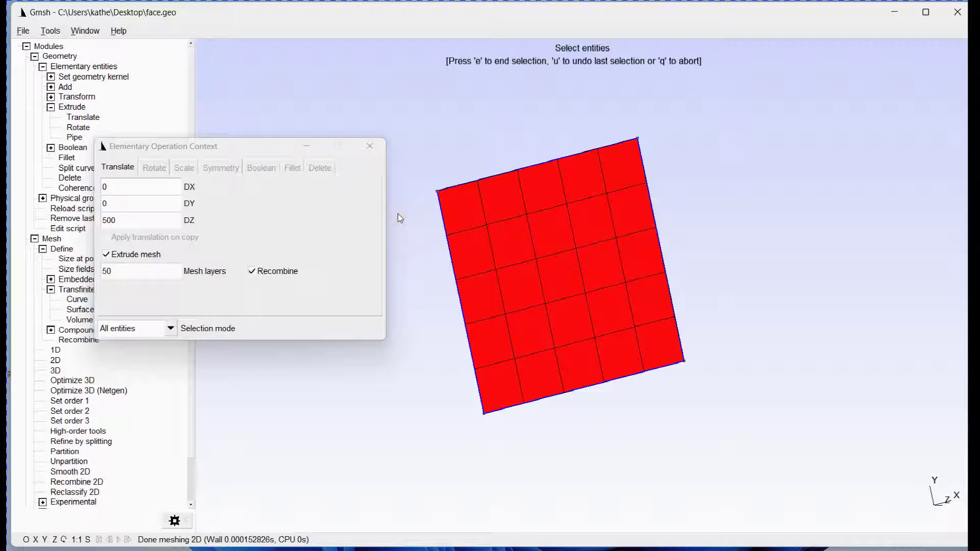
pyautogui.press('e')
# Generate the 3D mesh of the extruded body.
pyautogui.scroll(-7, 521, 154)
pyautogui.moveTo(524, 156); pyautogui.dragTo(550, 341)
pyautogui.scroll(-2, 550, 341)
pyautogui.click(57, 371)
pyautogui.moveTo(464, 152); pyautogui.dragTo(353, 313)
# Adjust the projection mode and geometry visibility settings and inspect the extruded mesh from another angle.
pyautogui.click(26, 539)
pyautogui.click(61, 480)
pyautogui.click(27, 539)
pyautogui.click(158, 505)
pyautogui.moveTo(306, 449); pyautogui.dragTo(602, 401)
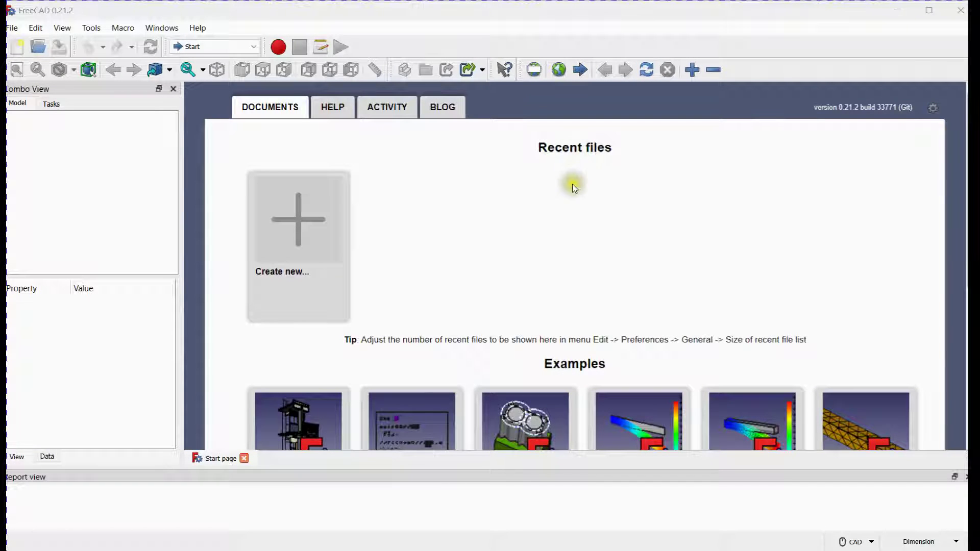
# Switch to FreeCAD and start an XY-plane sketch in a new document with the Sketcher workbench.
pyautogui.click(239, 51)
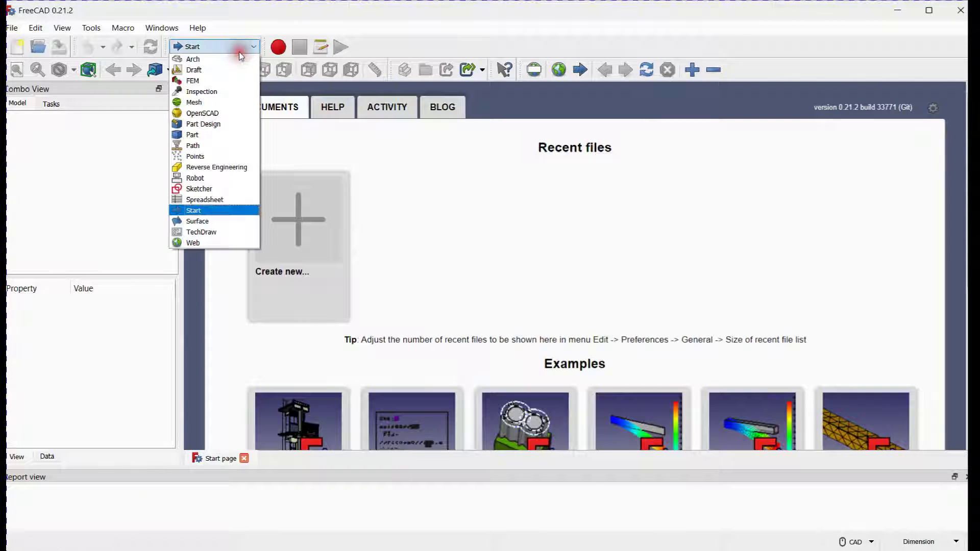
pyautogui.click(225, 187)
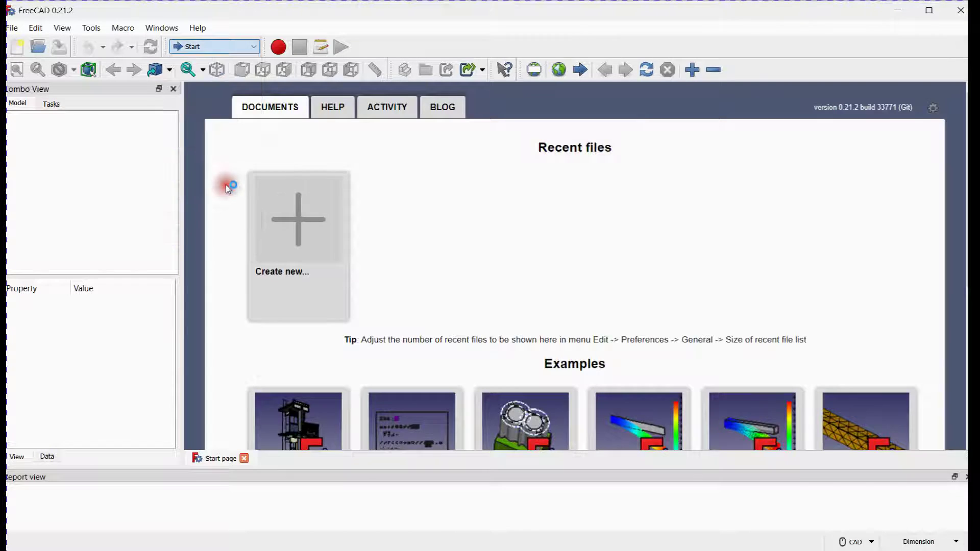
pyautogui.click(18, 47)
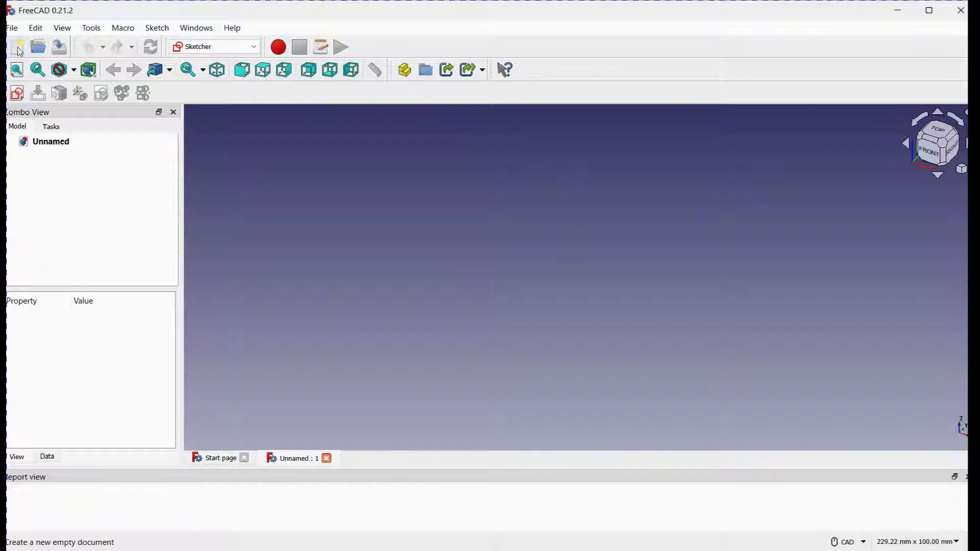
pyautogui.click(22, 90)
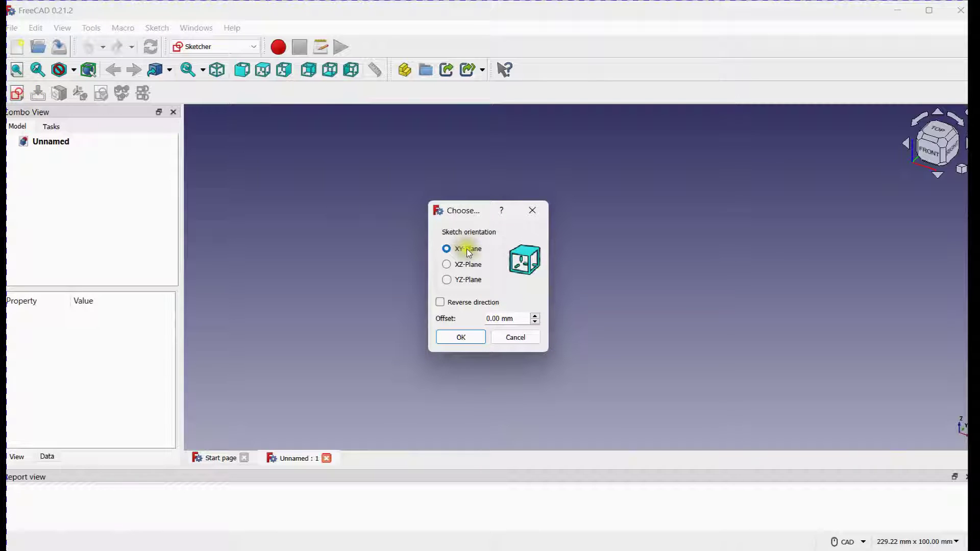
pyautogui.click(464, 339)
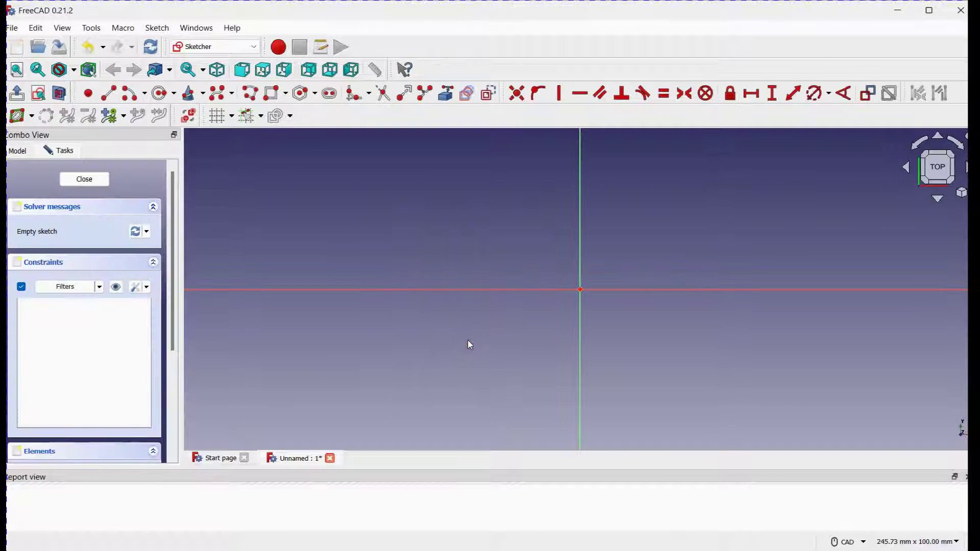
# Sketch a centered rectangle about 49 mm wide around the origin.
pyautogui.scroll(-3, 428, 247)
pyautogui.moveTo(477, 232); pyautogui.dragTo(368, 232, button='middle')
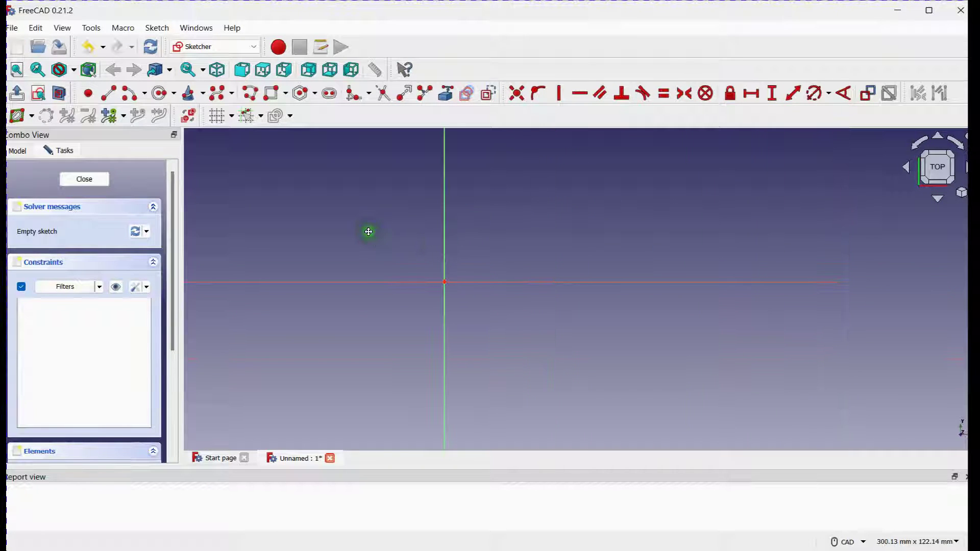
pyautogui.click(285, 94)
pyautogui.click(294, 129)
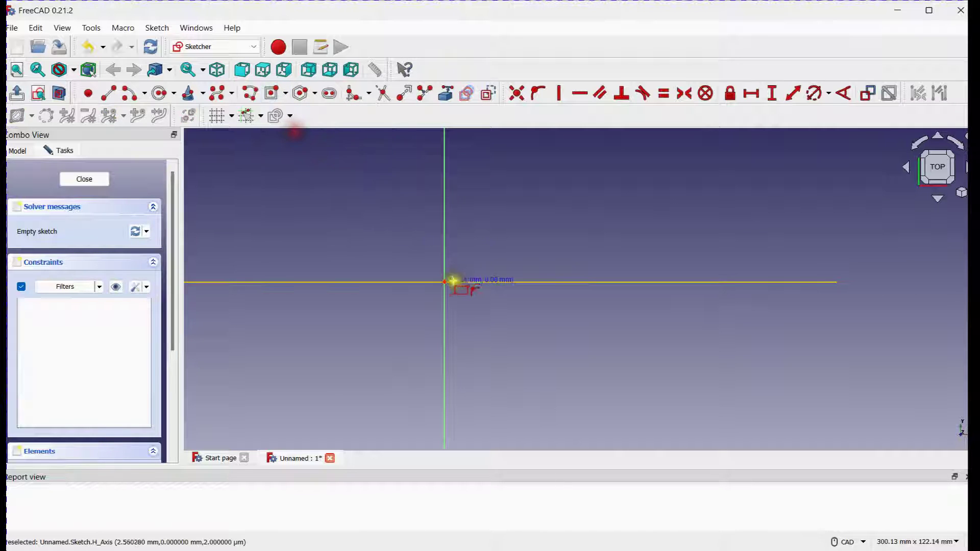
pyautogui.click(453, 276)
pyautogui.click(511, 241)
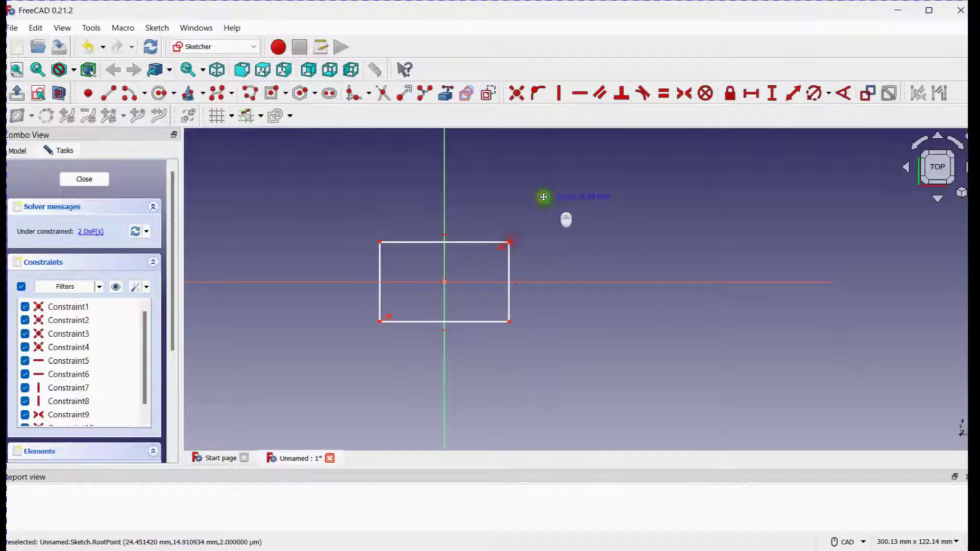
# Constrain the rectangle's width and height to 50 mm each and close the sketch.
pyautogui.moveTo(543, 197); pyautogui.dragTo(613, 222, button='middle')
pyautogui.click(793, 93)
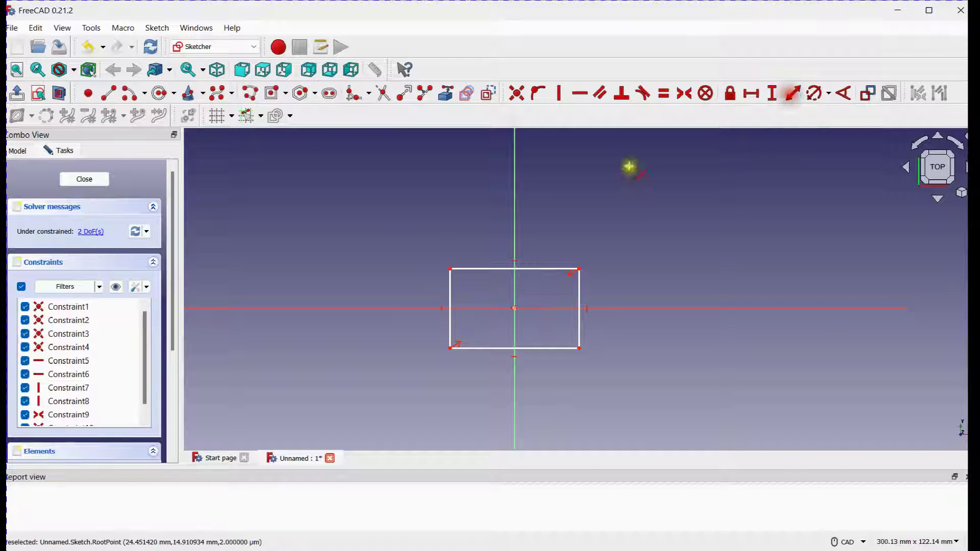
pyautogui.click(549, 265)
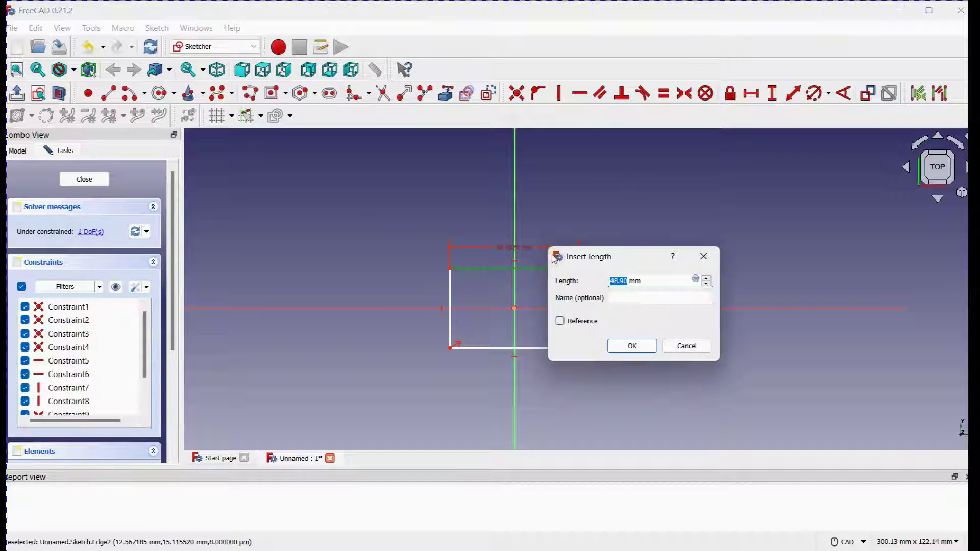
pyautogui.press('Return')
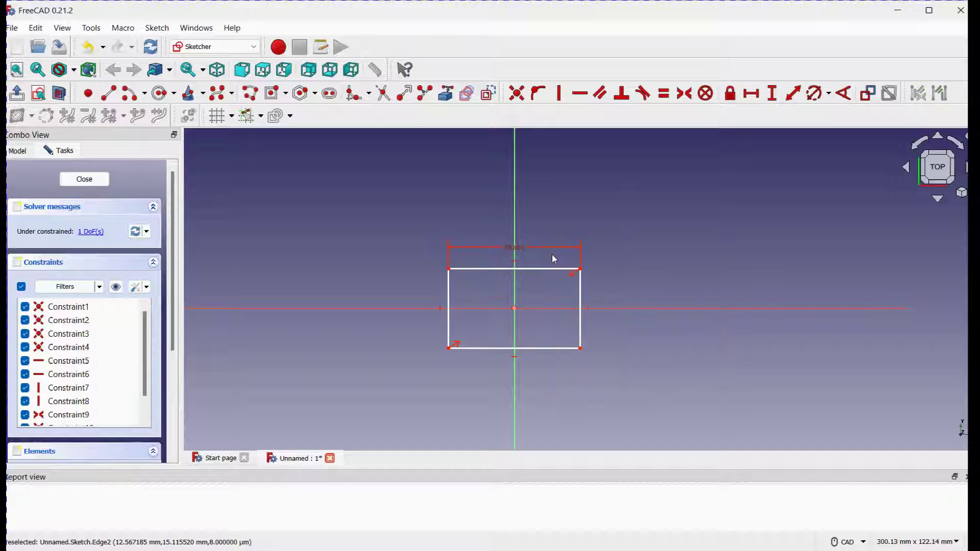
pyautogui.click(584, 289)
pyautogui.write('50')
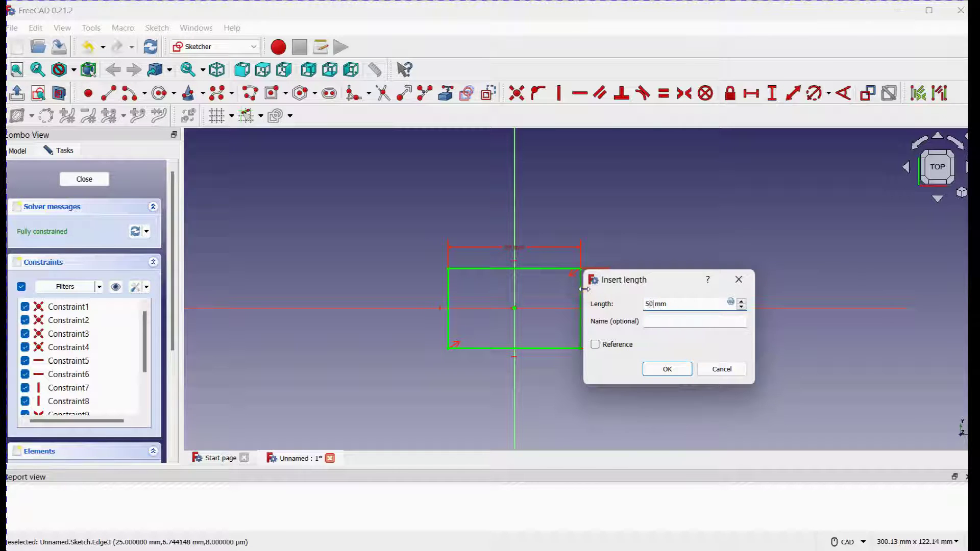
pyautogui.write('0')
pyautogui.press('Return')
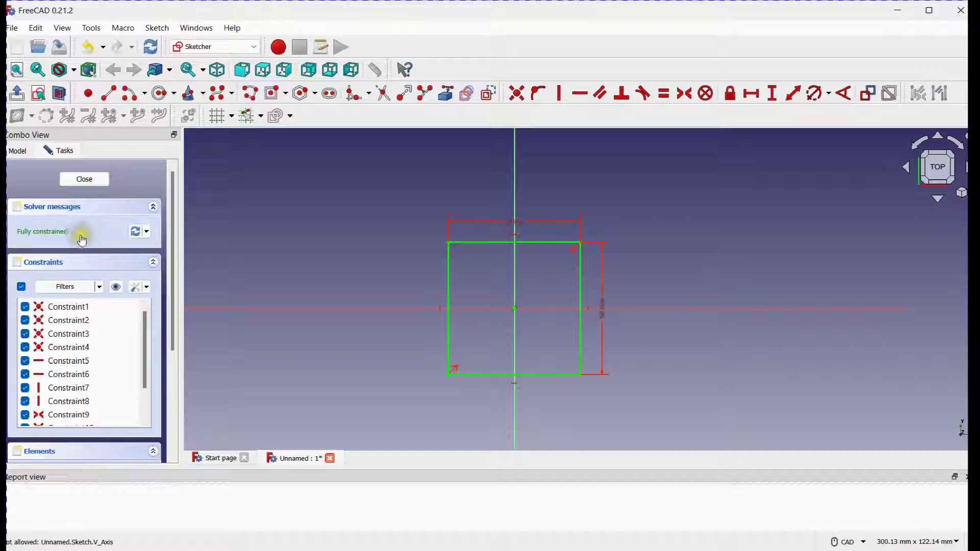
pyautogui.click(83, 180)
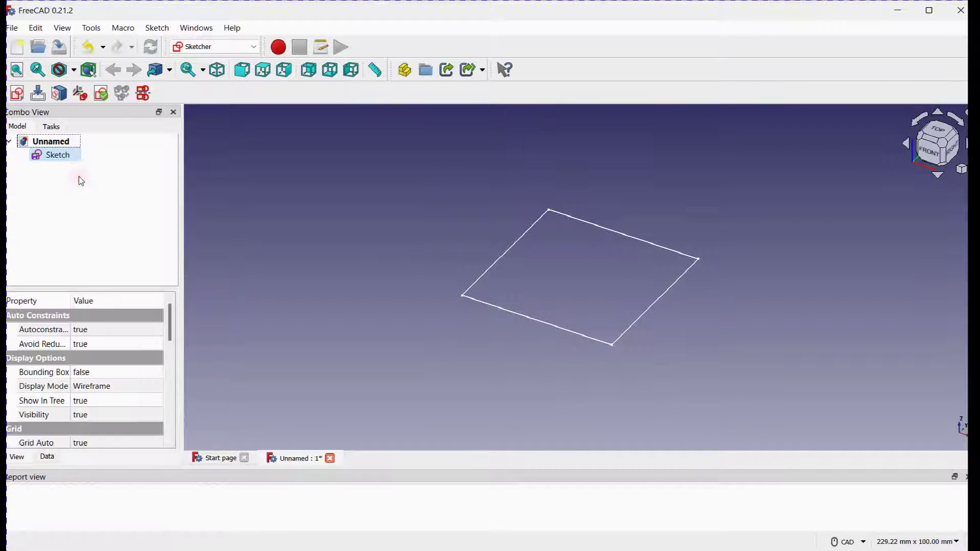
# Create a face from the square sketch in the Part workbench.
pyautogui.click(210, 47)
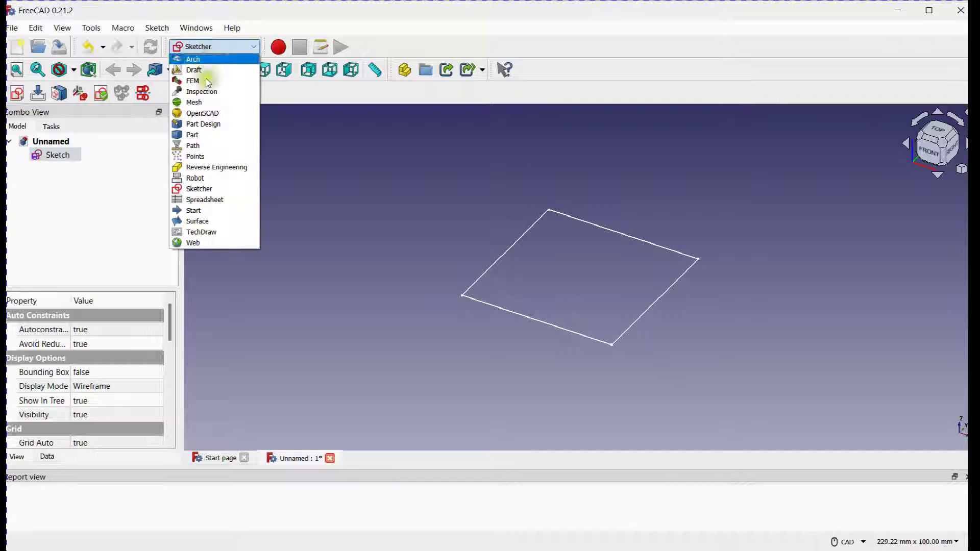
pyautogui.click(204, 136)
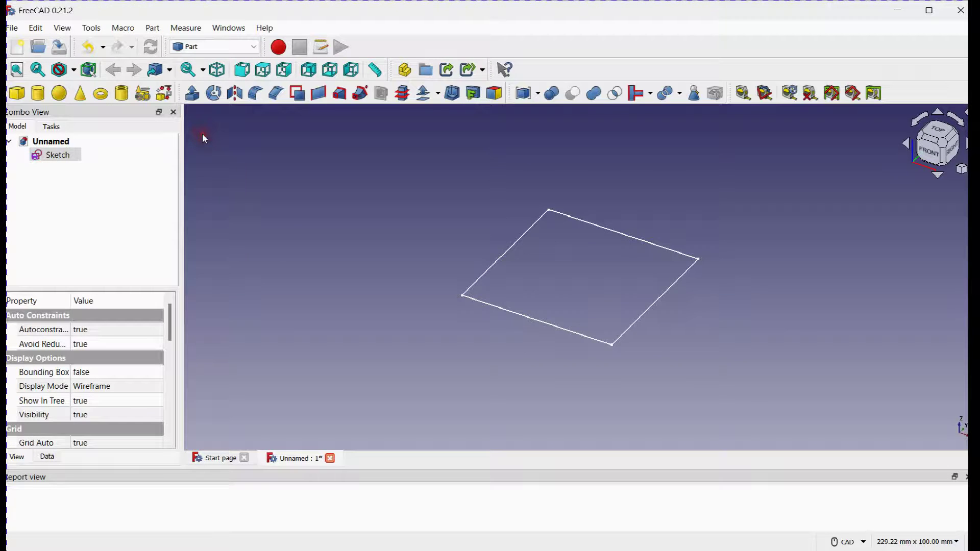
pyautogui.click(298, 95)
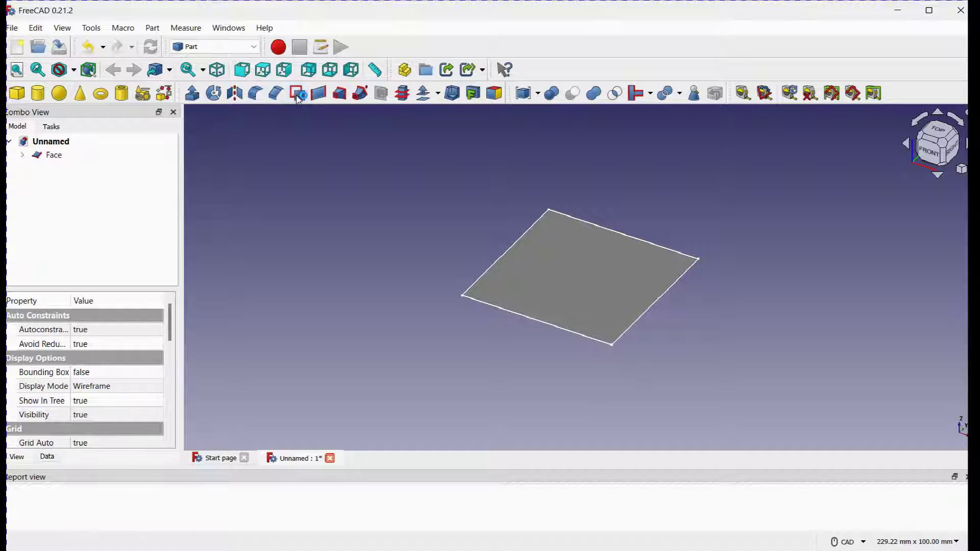
# Export the face to the Desktop as a STEP file named face, with millimeter units.
pyautogui.click(68, 156)
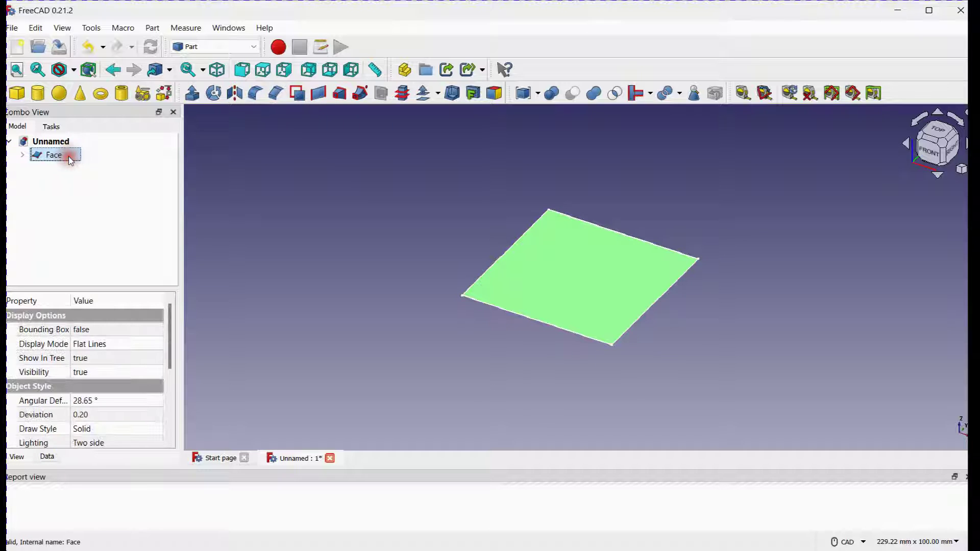
pyautogui.click(11, 28)
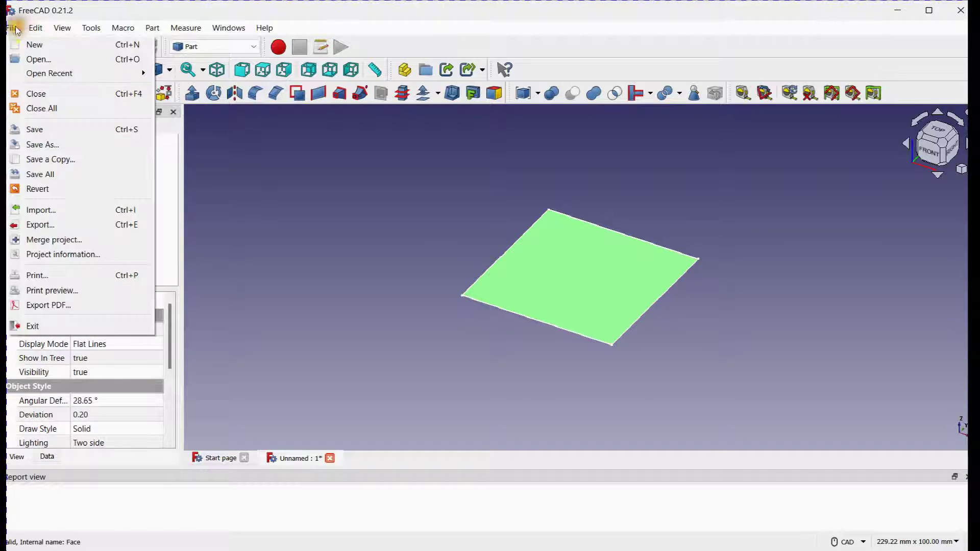
pyautogui.click(44, 224)
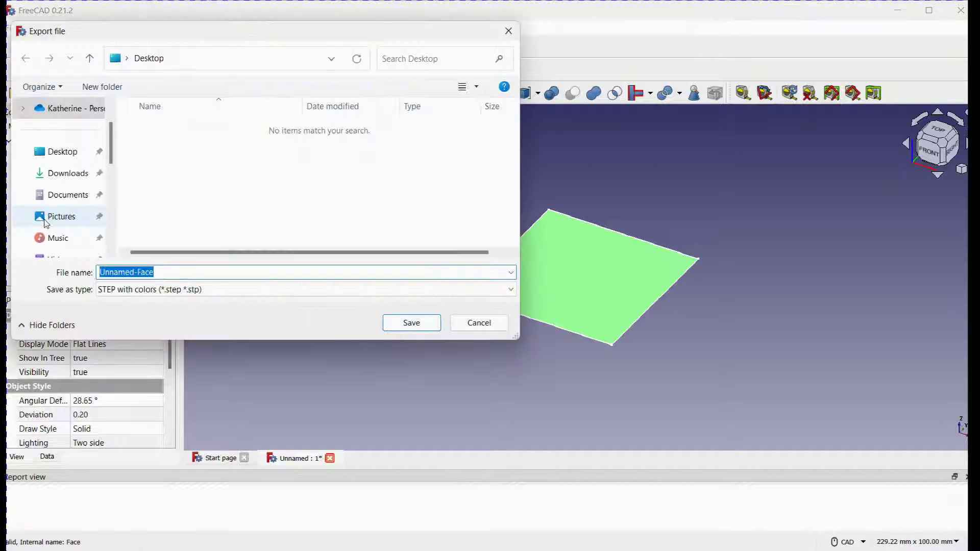
pyautogui.write('facce')
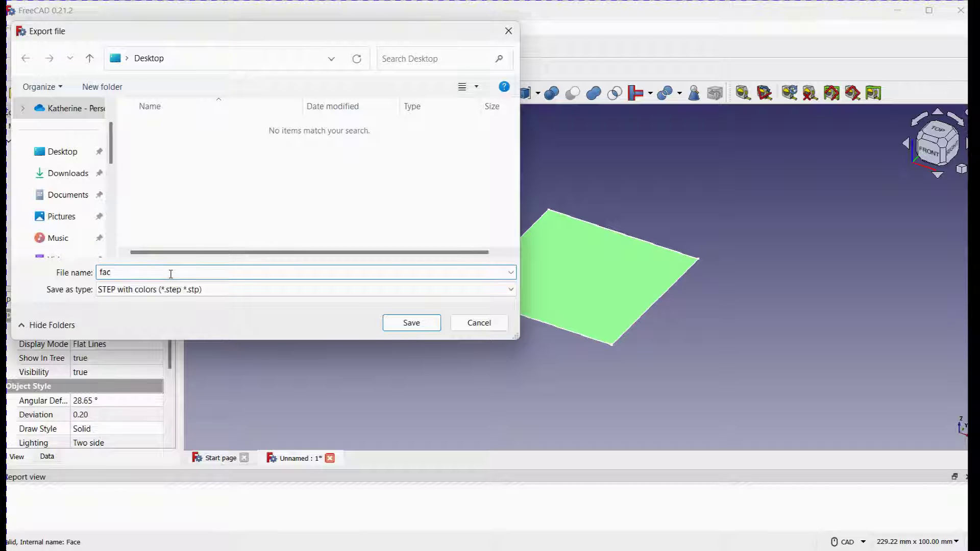
pyautogui.click(390, 324)
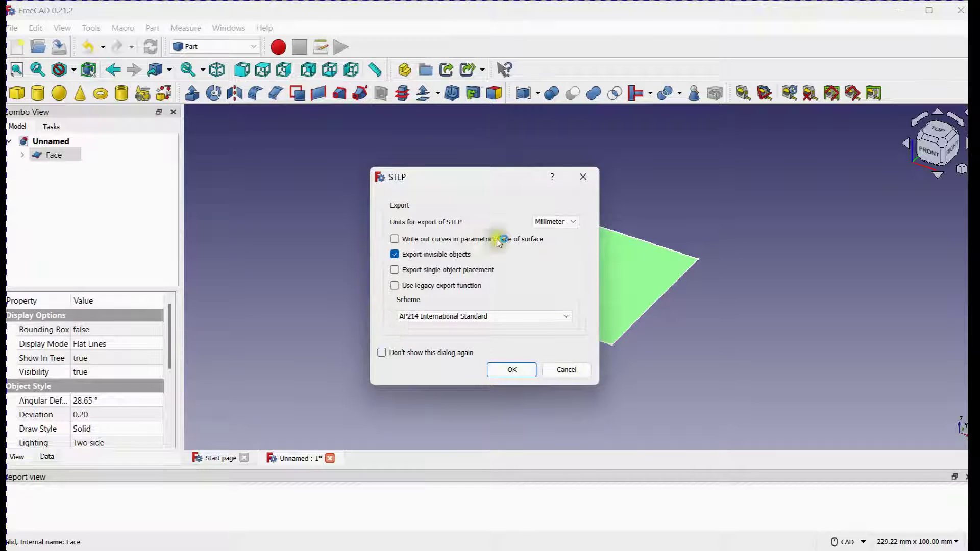
pyautogui.click(560, 223)
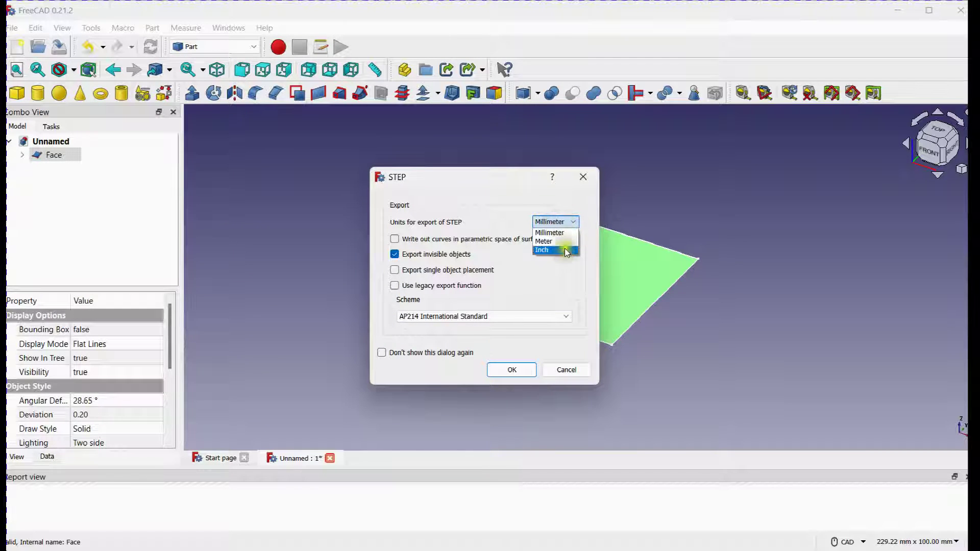
pyautogui.click(567, 233)
pyautogui.click(505, 371)
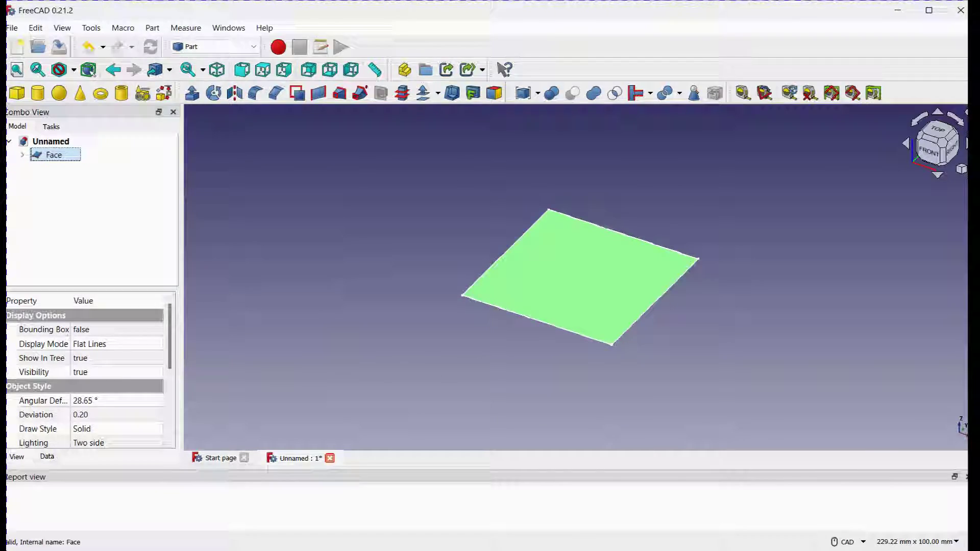
# Switch to Gmsh and open face.step from the Desktop.
pyautogui.press('super+d')
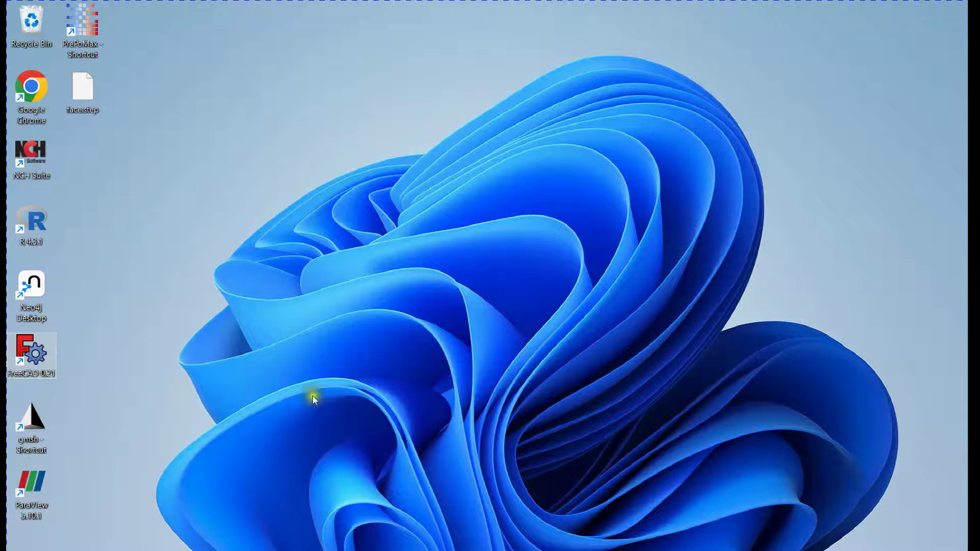
pyautogui.click(91, 108)
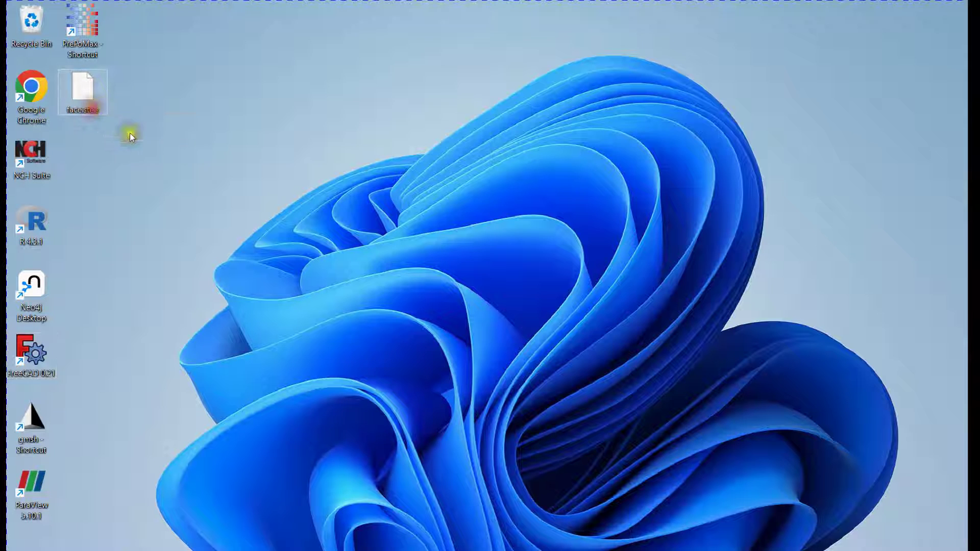
pyautogui.doubleClick(93, 109)
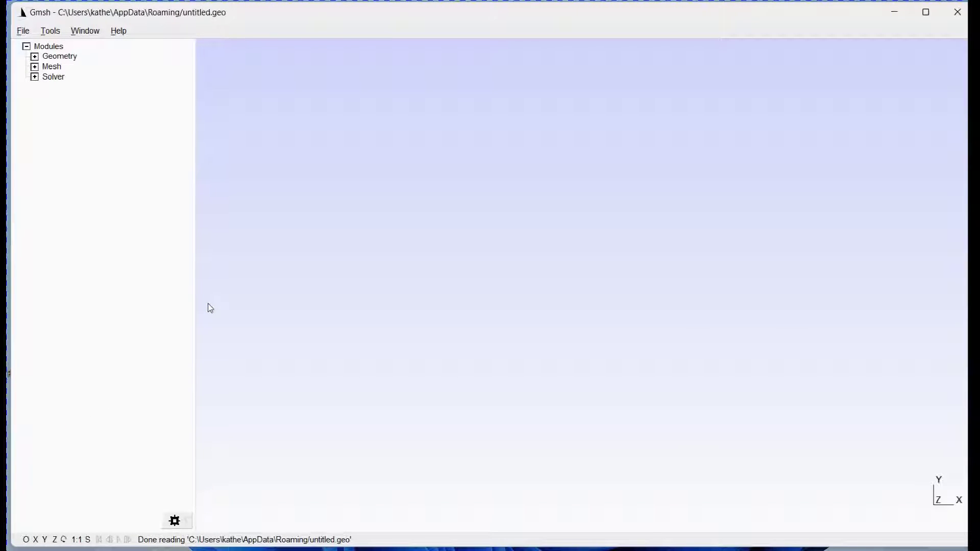
pyautogui.click(30, 33)
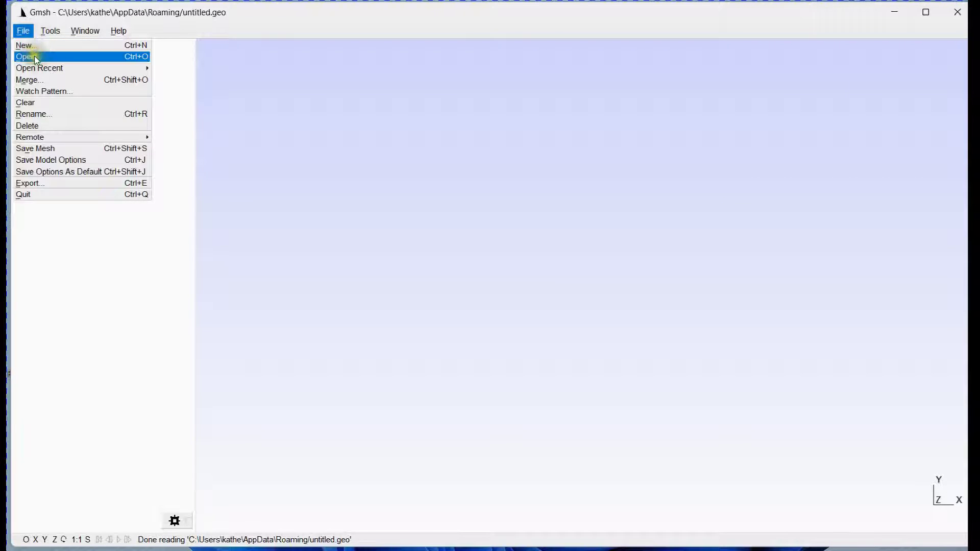
pyautogui.click(34, 56)
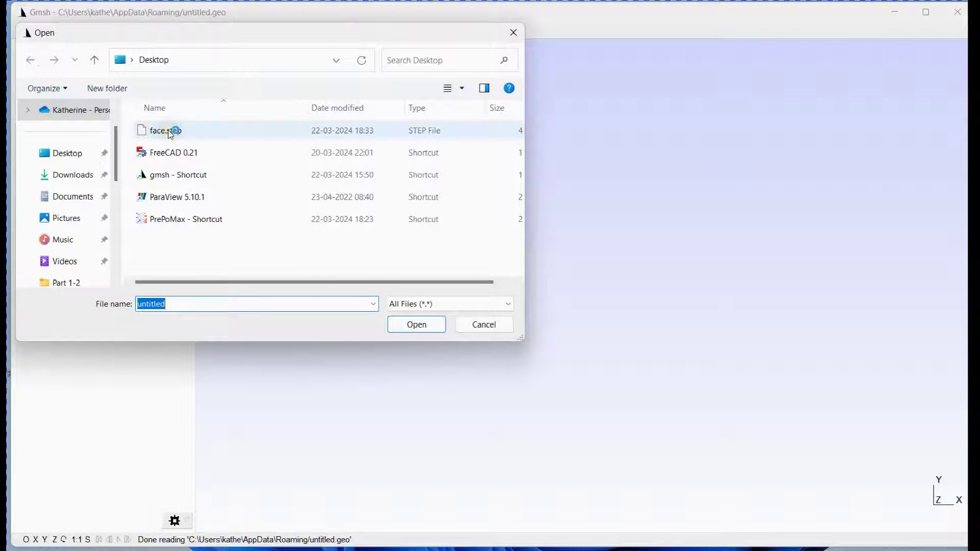
pyautogui.click(167, 130)
pyautogui.click(425, 323)
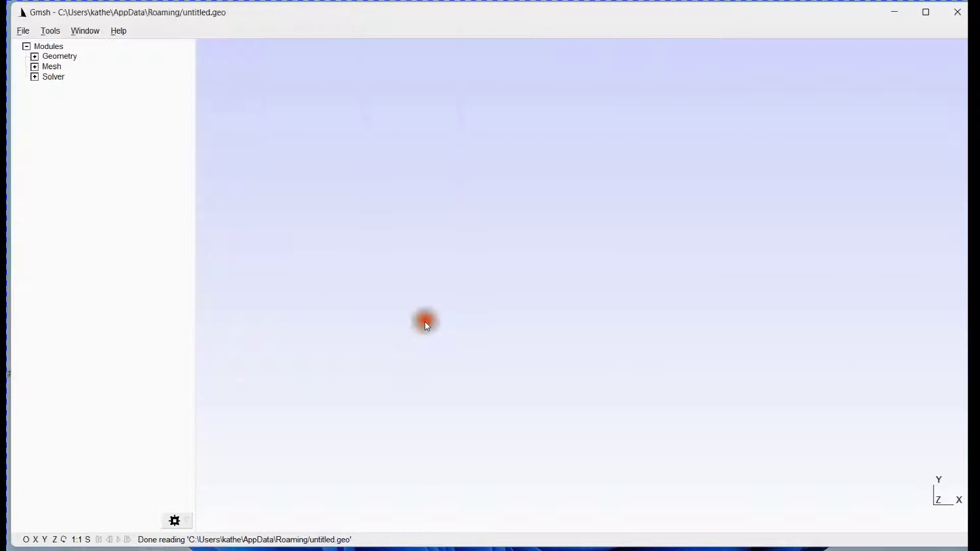
# Turn on surface visibility for the imported square face's geometry.
pyautogui.moveTo(440, 282); pyautogui.dragTo(614, 320)
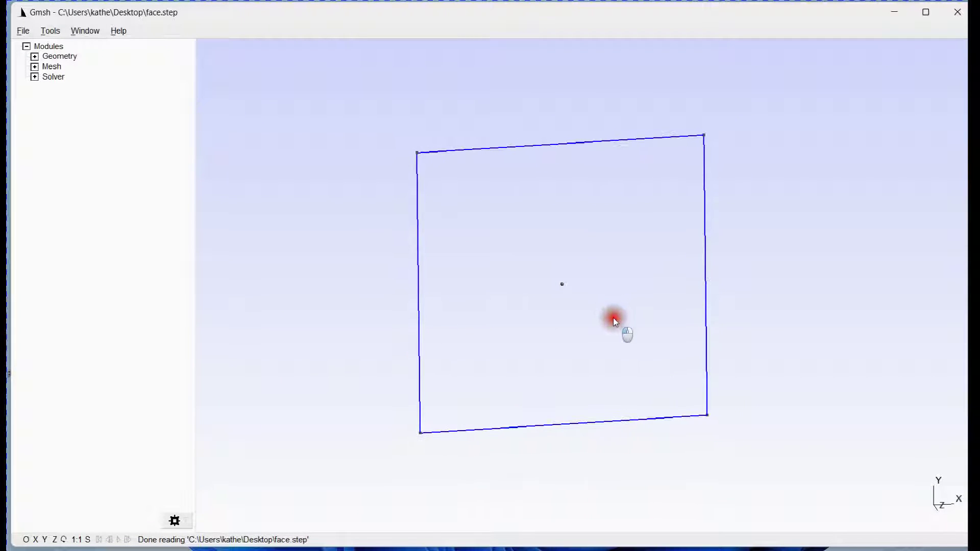
pyautogui.click(32, 538)
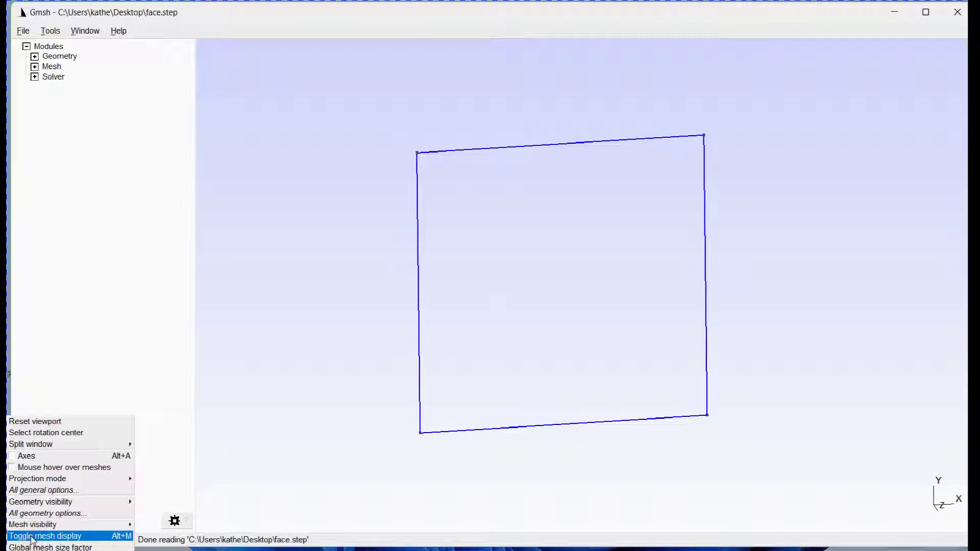
pyautogui.click(102, 502)
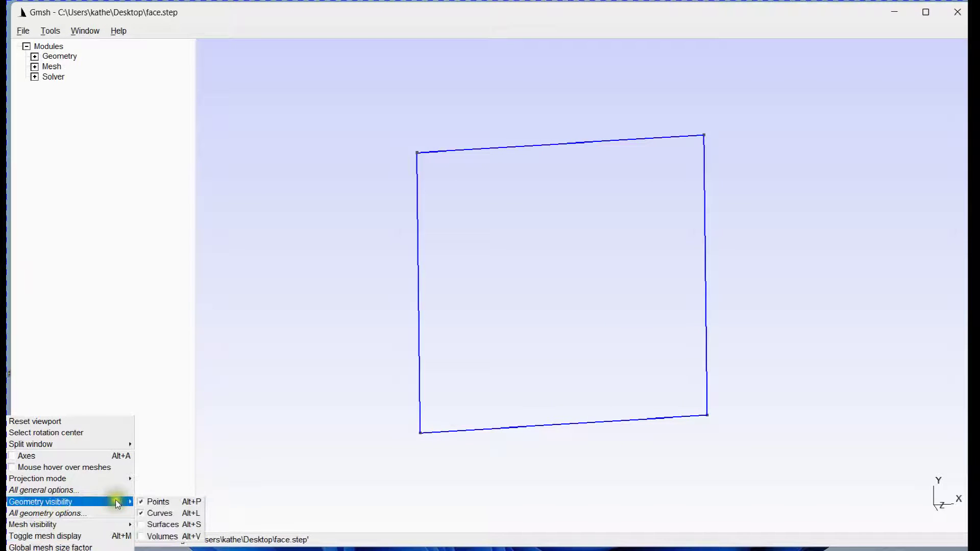
pyautogui.click(155, 526)
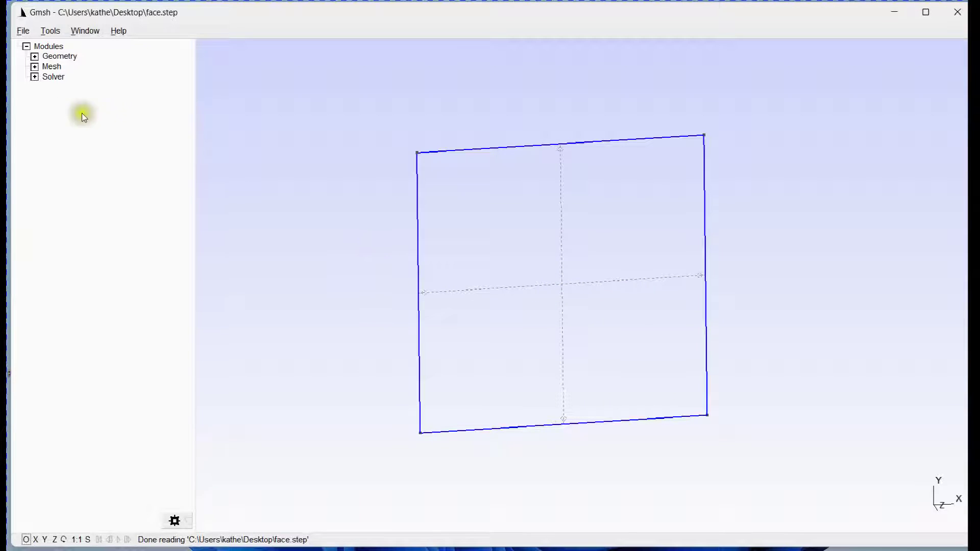
# Define all four edges of the square as transfinite curves with 6 points each, storing the command in a new .geo file.
pyautogui.click(35, 67)
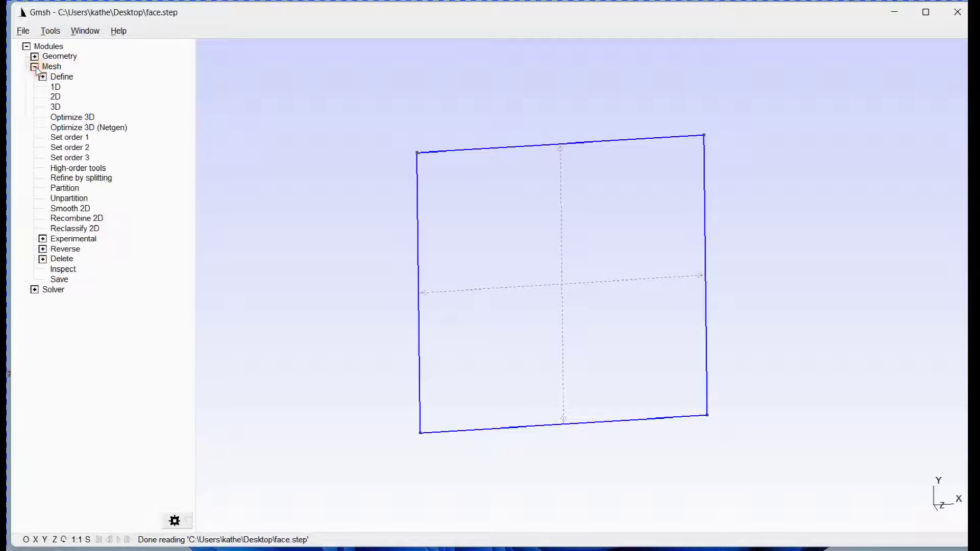
pyautogui.click(43, 76)
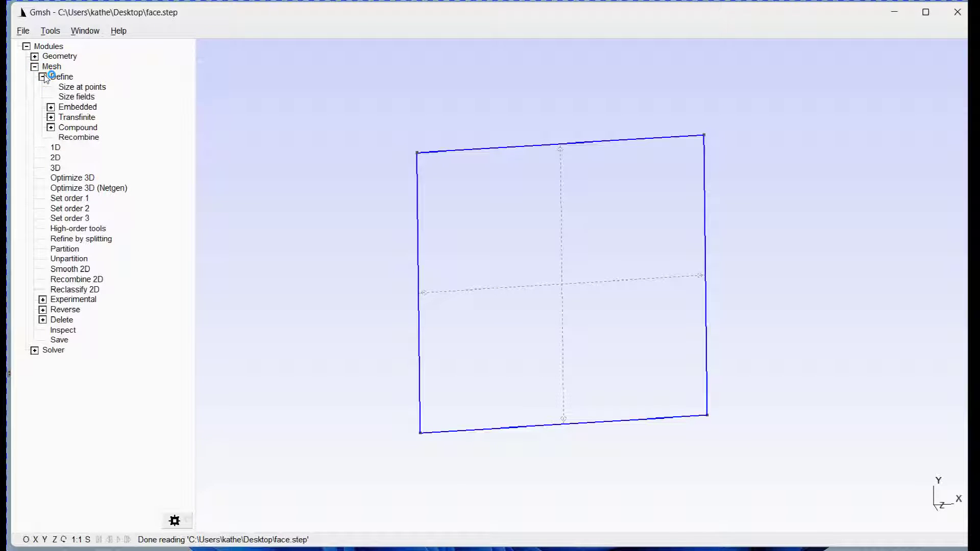
pyautogui.click(51, 117)
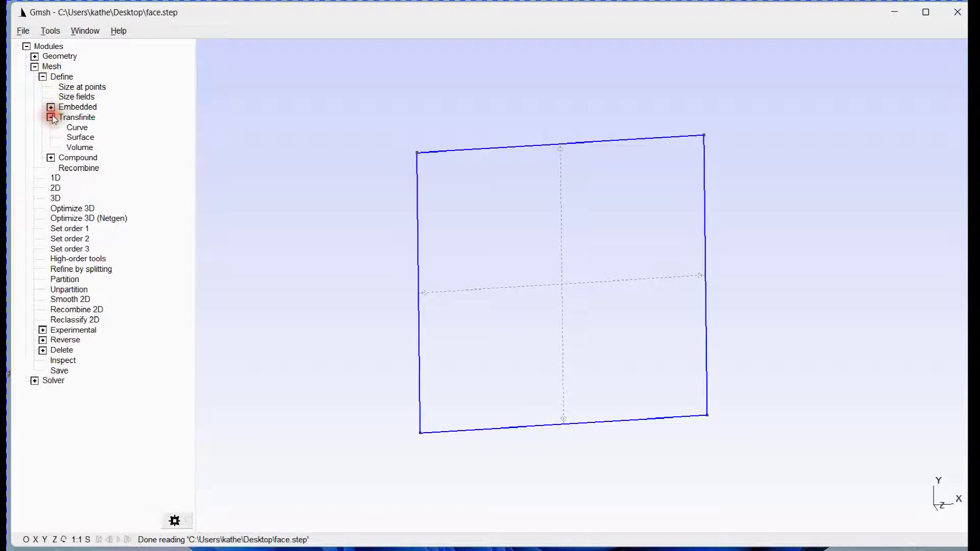
pyautogui.click(77, 127)
pyautogui.moveTo(114, 187); pyautogui.dragTo(93, 189)
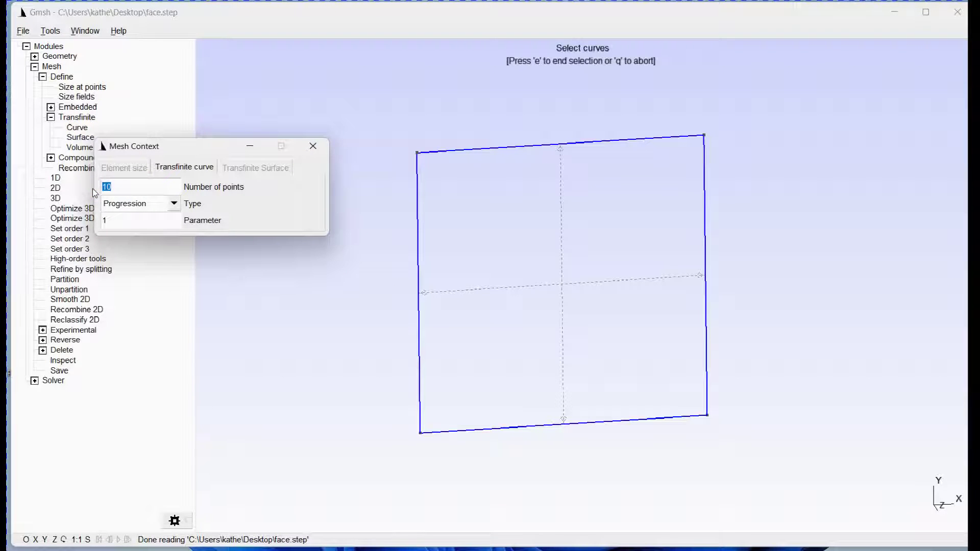
pyautogui.write('6')
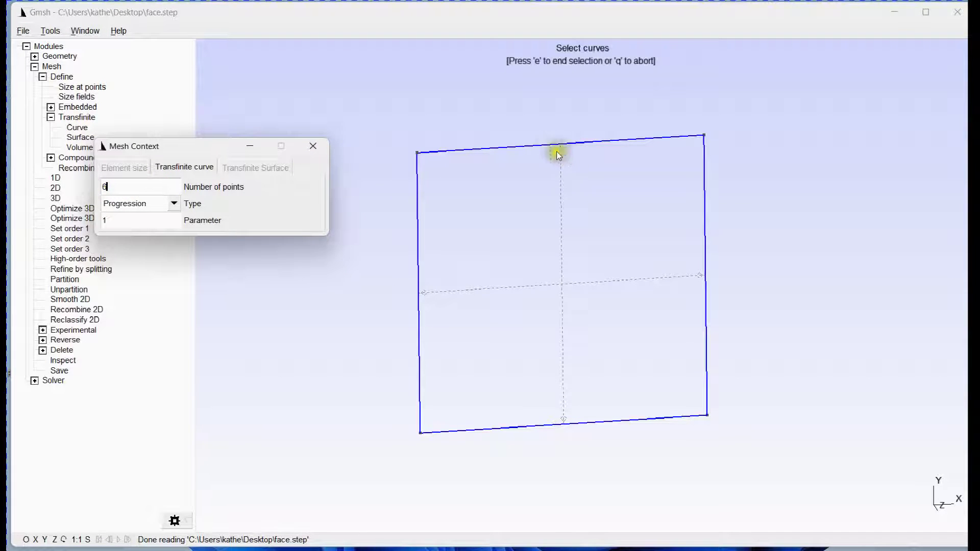
pyautogui.click(547, 143)
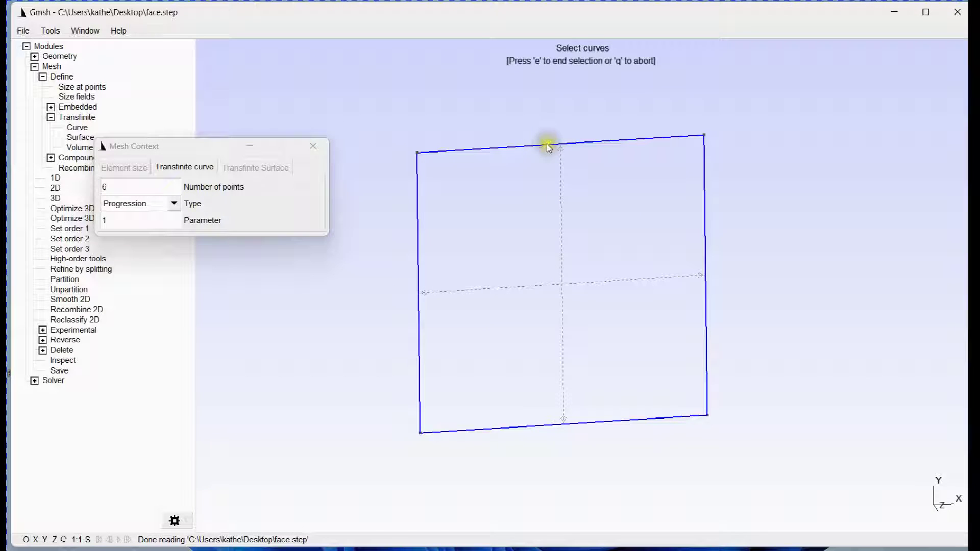
pyautogui.click(531, 145)
pyautogui.click(417, 193)
pyautogui.click(493, 425)
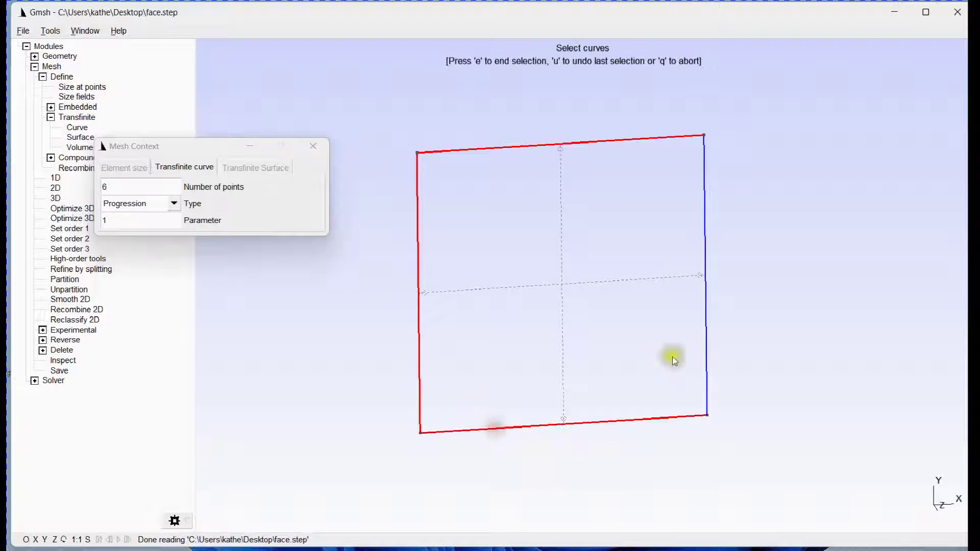
pyautogui.click(709, 310)
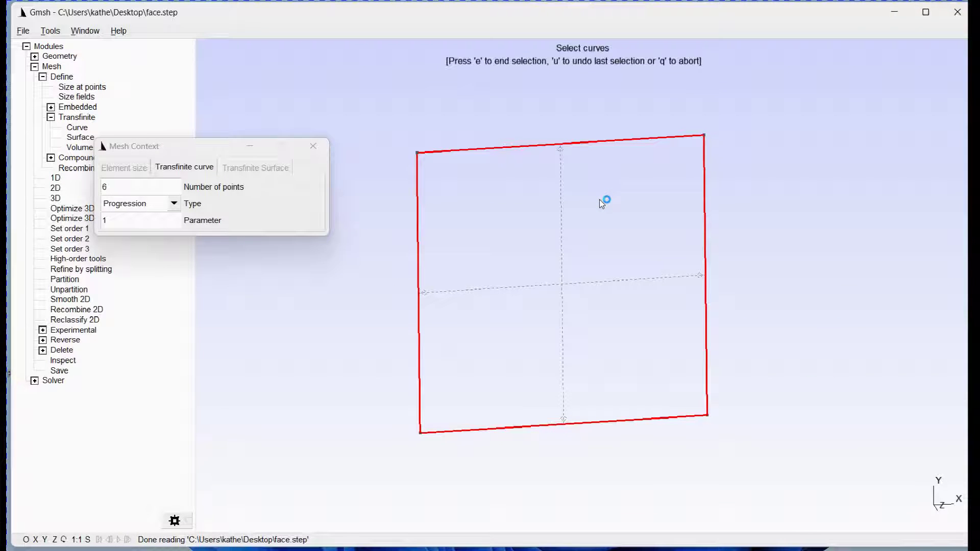
pyautogui.press('e')
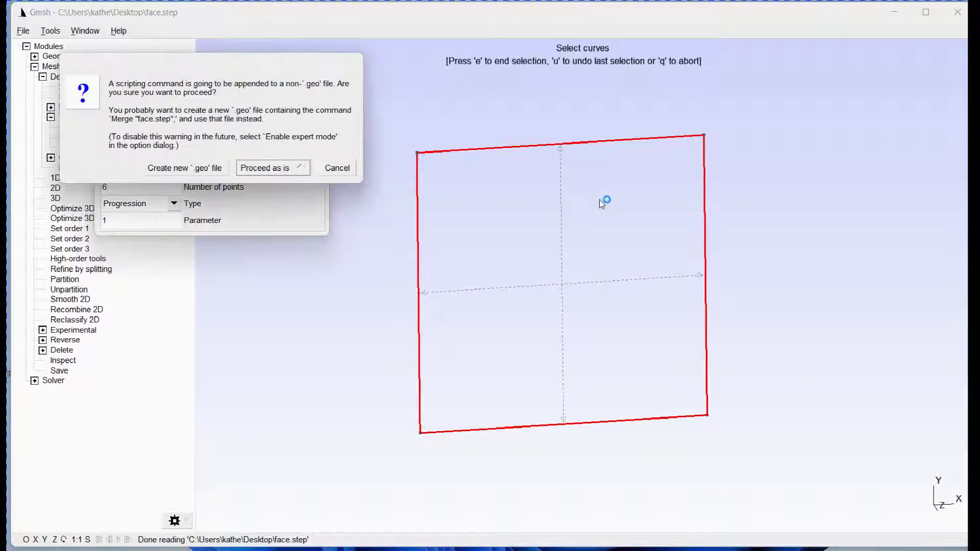
pyautogui.click(202, 168)
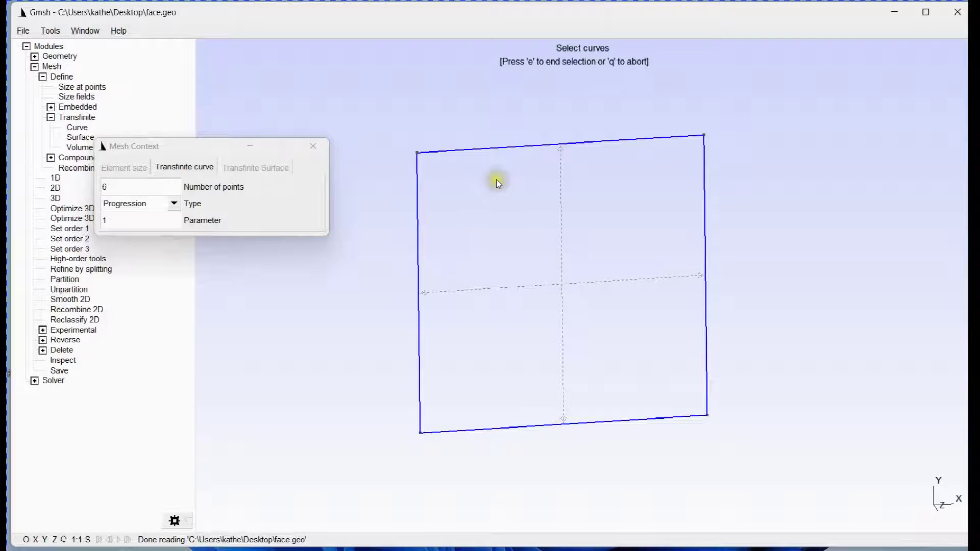
pyautogui.press('q')
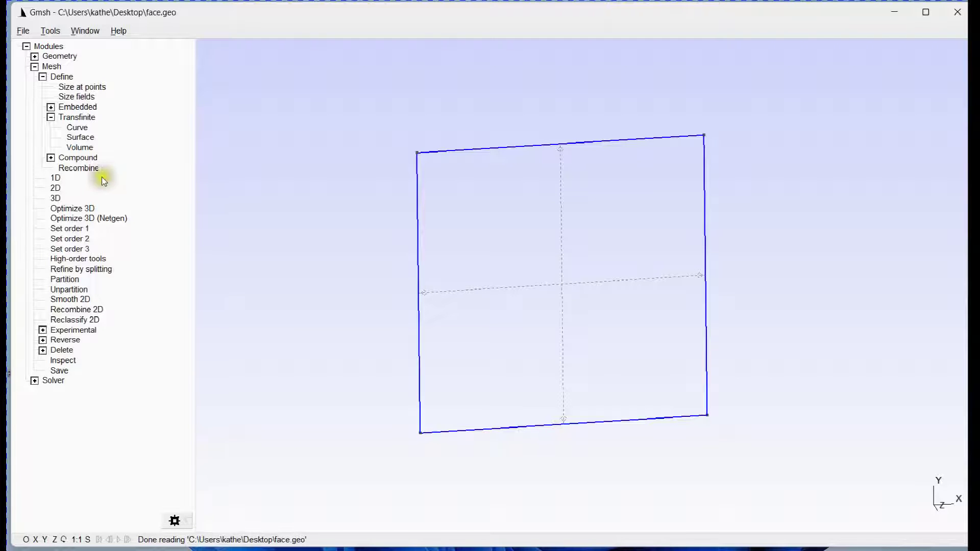
# Define the square face as a transfinite surface with the Left arrangement and no specified boundary points.
pyautogui.click(80, 138)
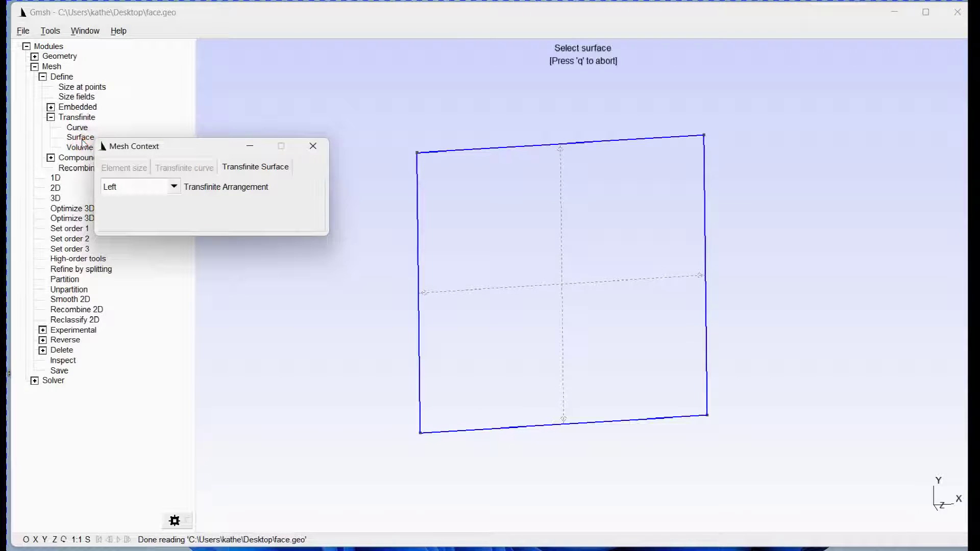
pyautogui.click(566, 284)
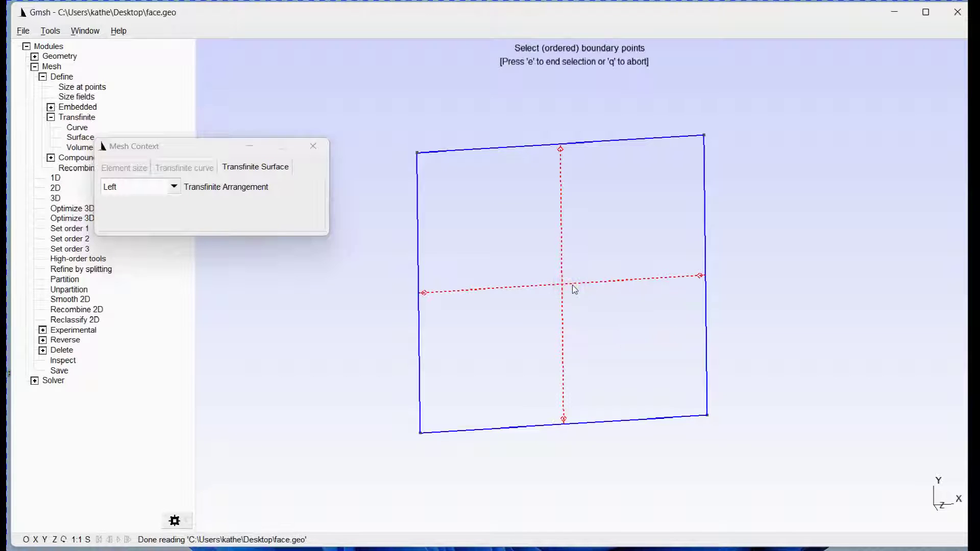
pyautogui.press('e')
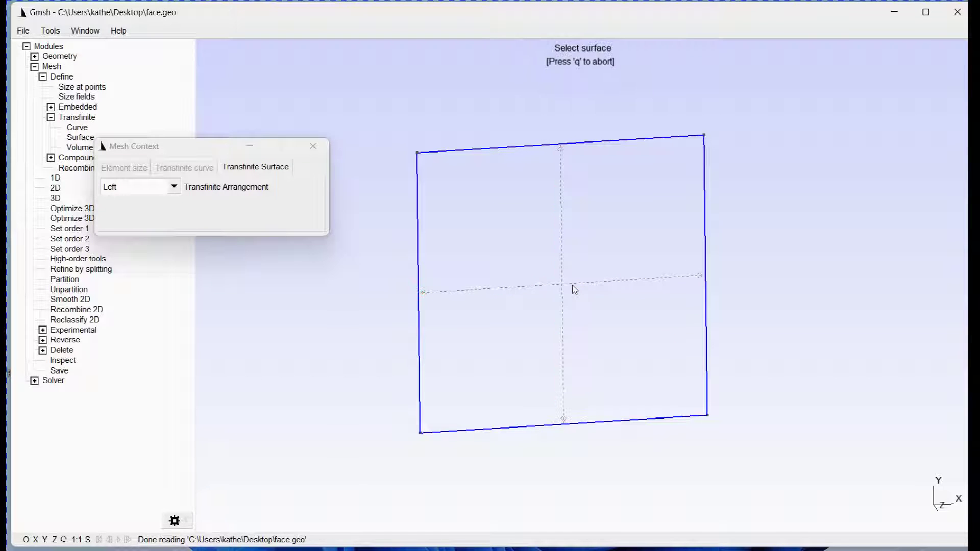
pyautogui.press('q')
pyautogui.click(327, 230)
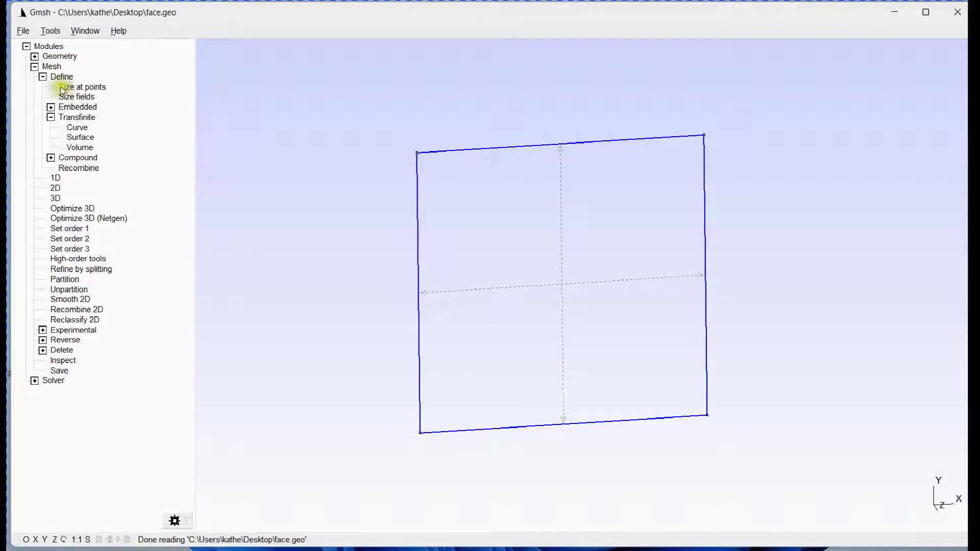
# Open the geometry script face.geo to check the transfinite curve and surface commands, and close it.
pyautogui.click(36, 66)
pyautogui.click(36, 57)
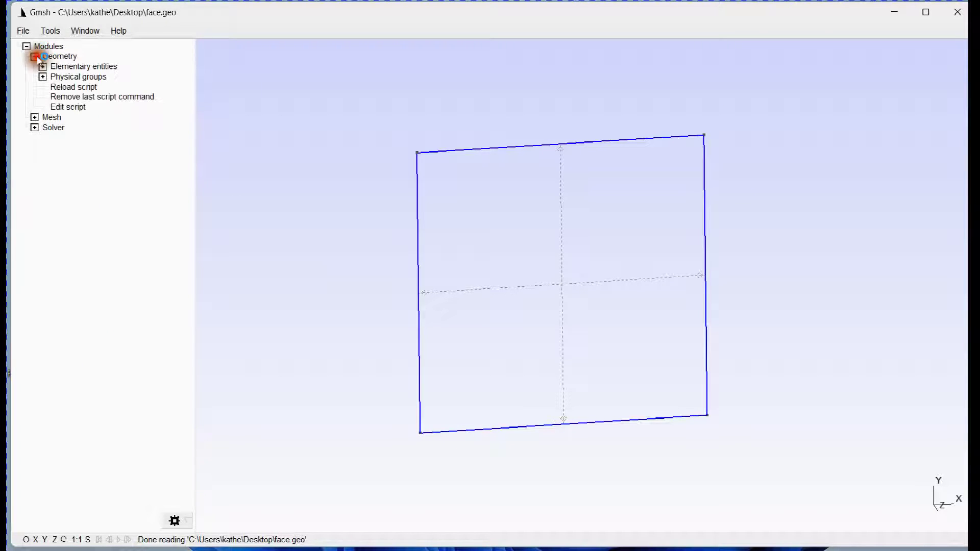
pyautogui.click(62, 107)
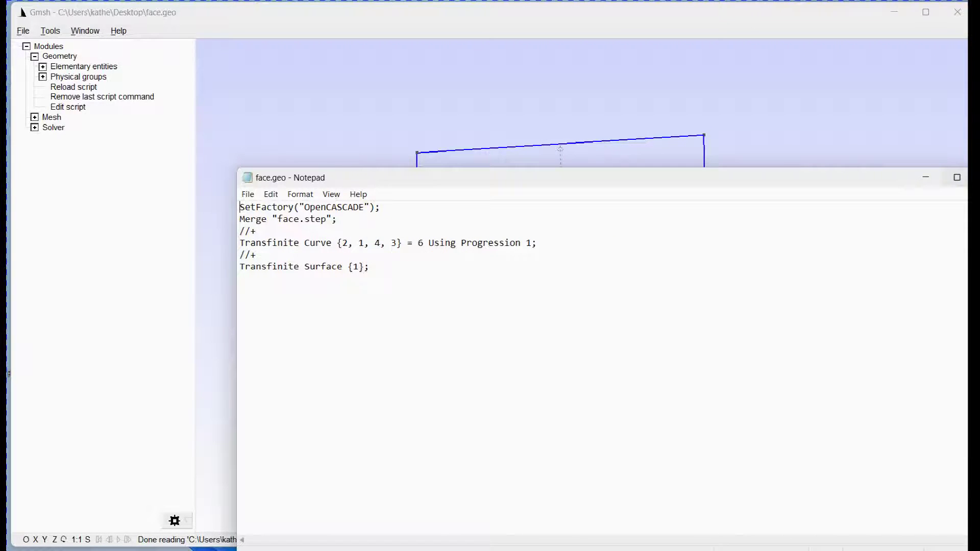
pyautogui.click(564, 162)
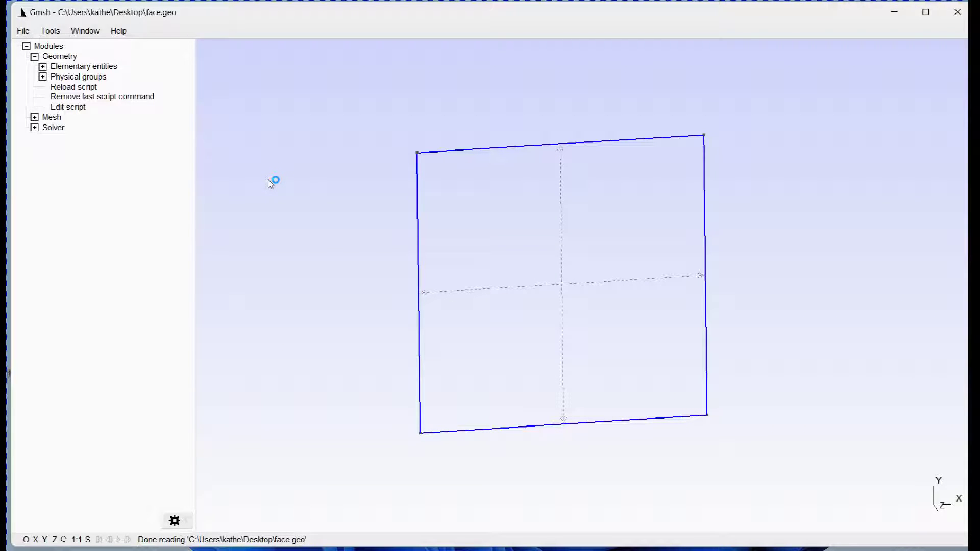
# Generate the 2D mesh of the square and turn on the display of 2D element faces.
pyautogui.click(34, 117)
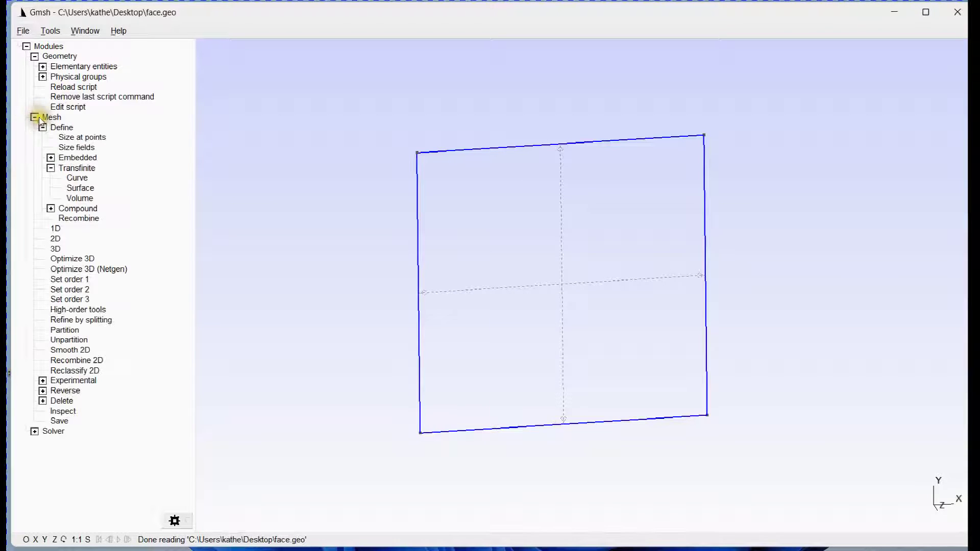
pyautogui.click(56, 239)
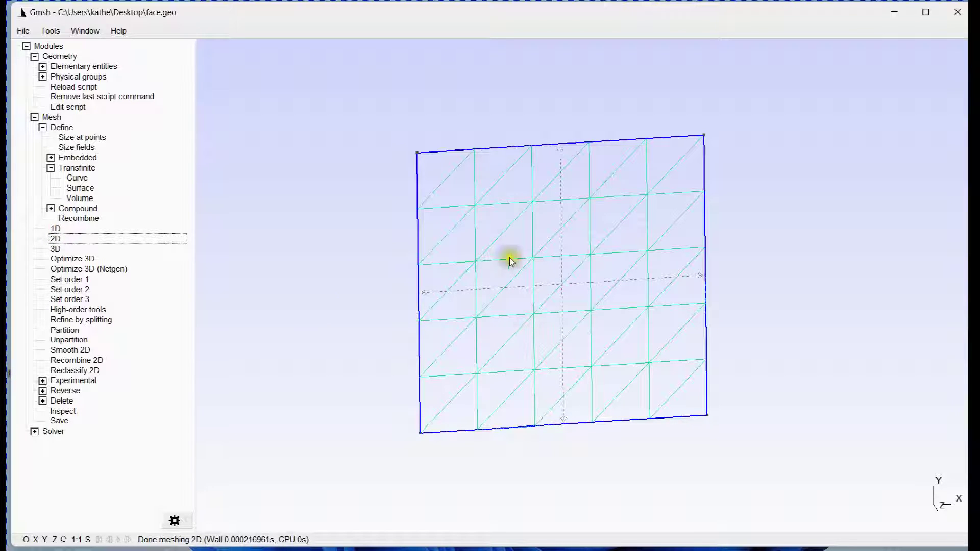
pyautogui.click(28, 539)
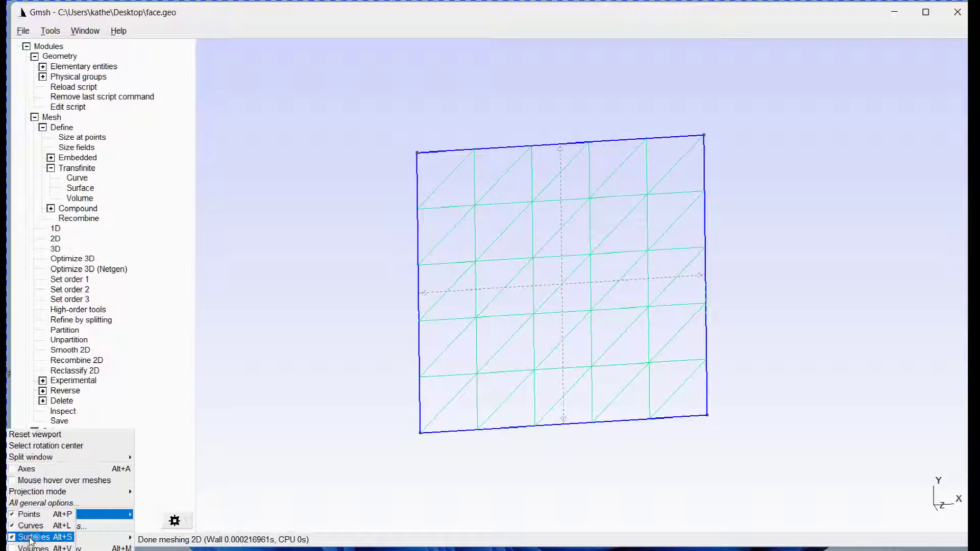
pyautogui.moveTo(127, 537)
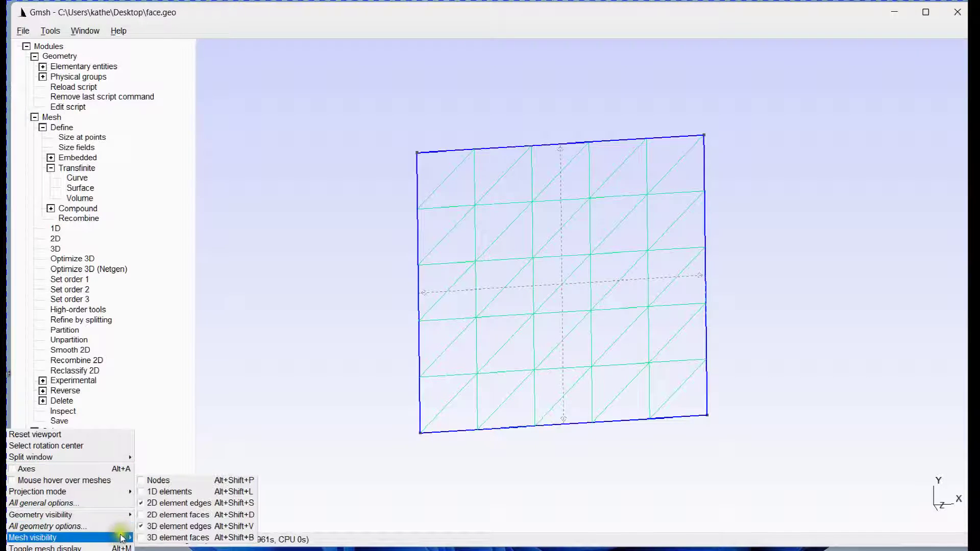
pyautogui.click(153, 514)
pyautogui.moveTo(332, 263); pyautogui.dragTo(446, 325)
pyautogui.moveTo(678, 216); pyautogui.dragTo(633, 232)
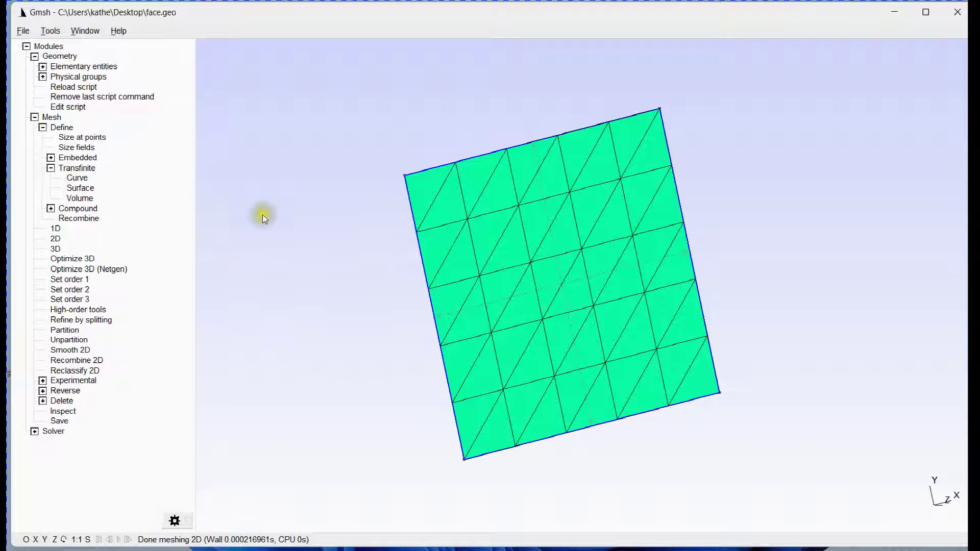
# Set the 2D mesh algorithm to Automatic with all triangular meshes recombined, and reload the geometry script.
pyautogui.click(51, 31)
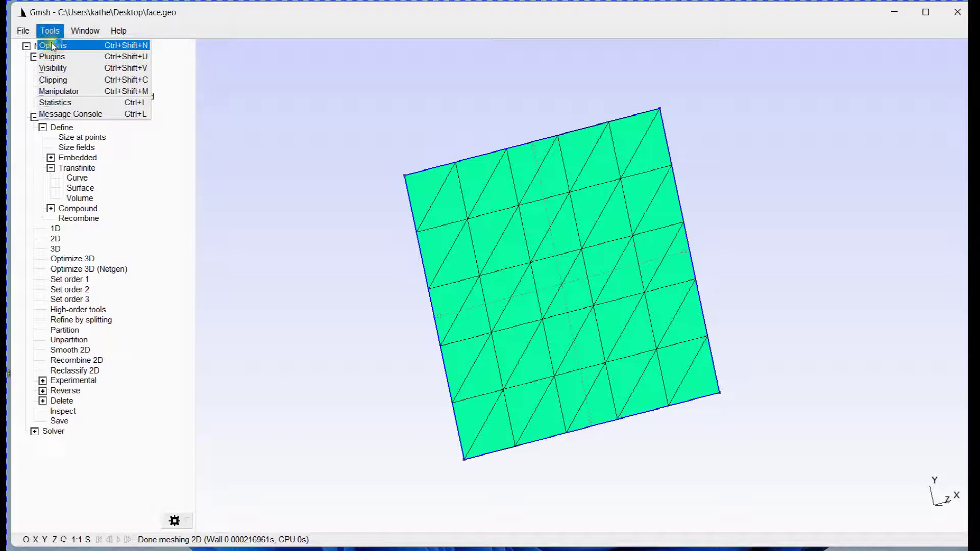
pyautogui.click(51, 45)
pyautogui.moveTo(332, 306); pyautogui.dragTo(247, 194)
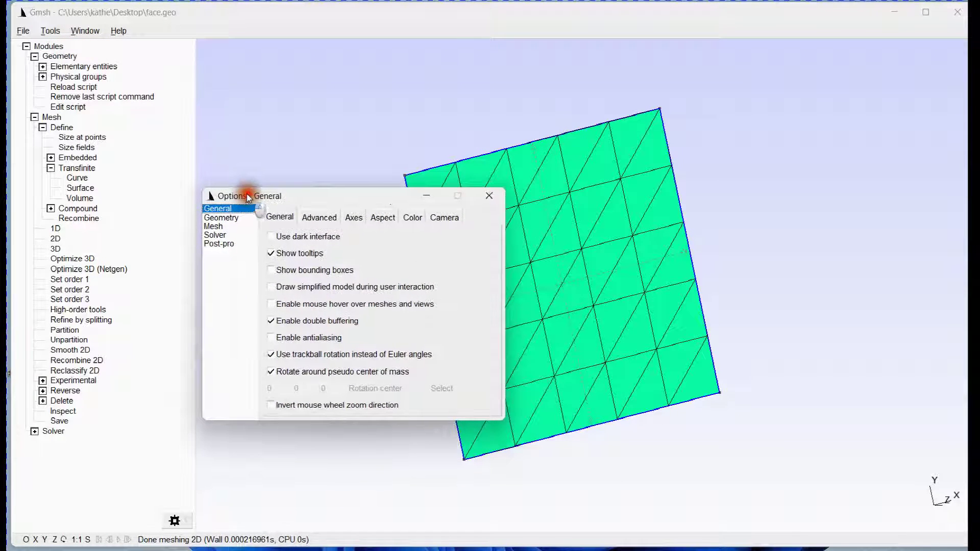
pyautogui.click(219, 225)
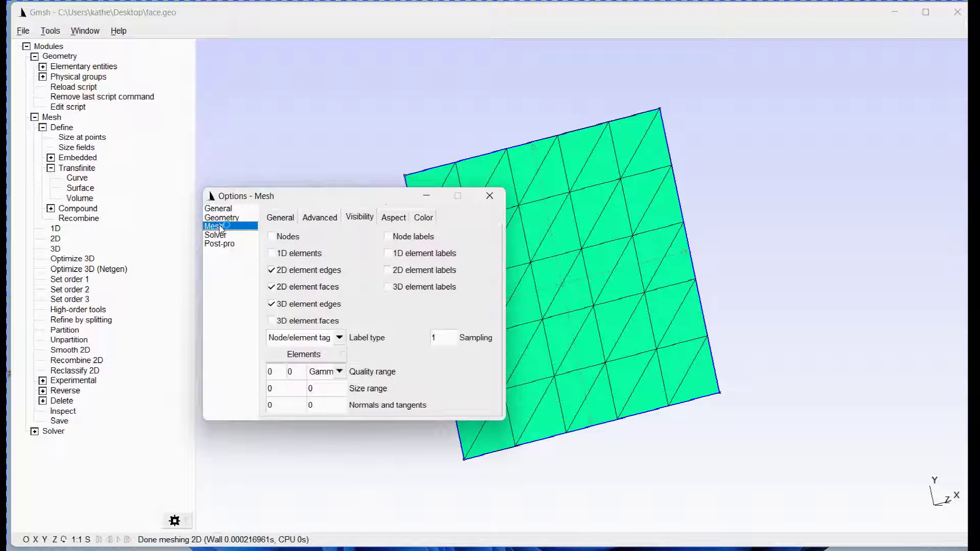
pyautogui.click(281, 218)
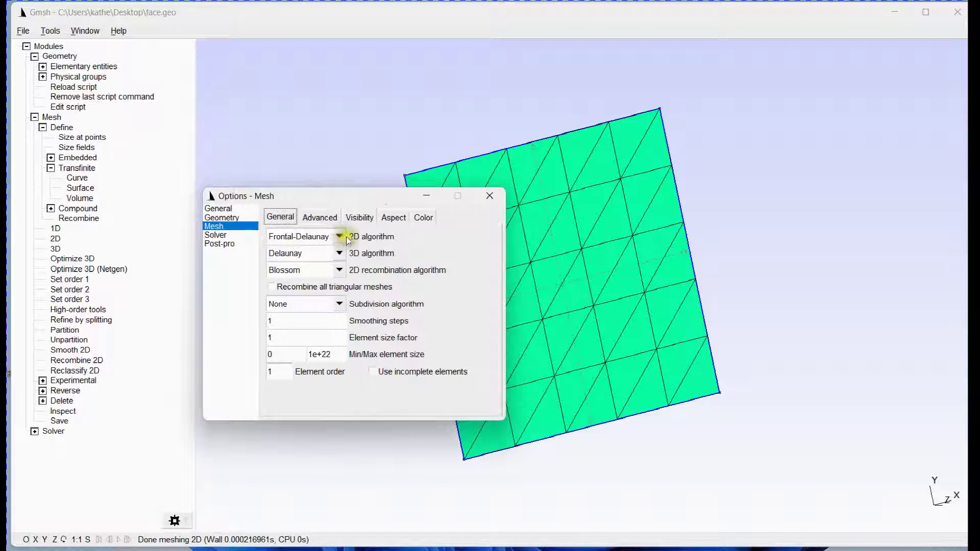
pyautogui.click(345, 237)
pyautogui.click(306, 203)
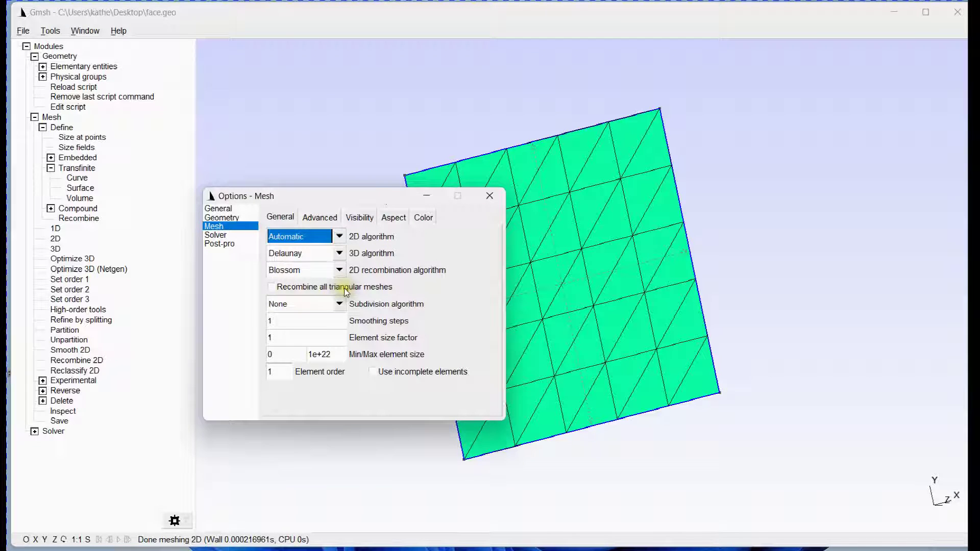
pyautogui.click(275, 287)
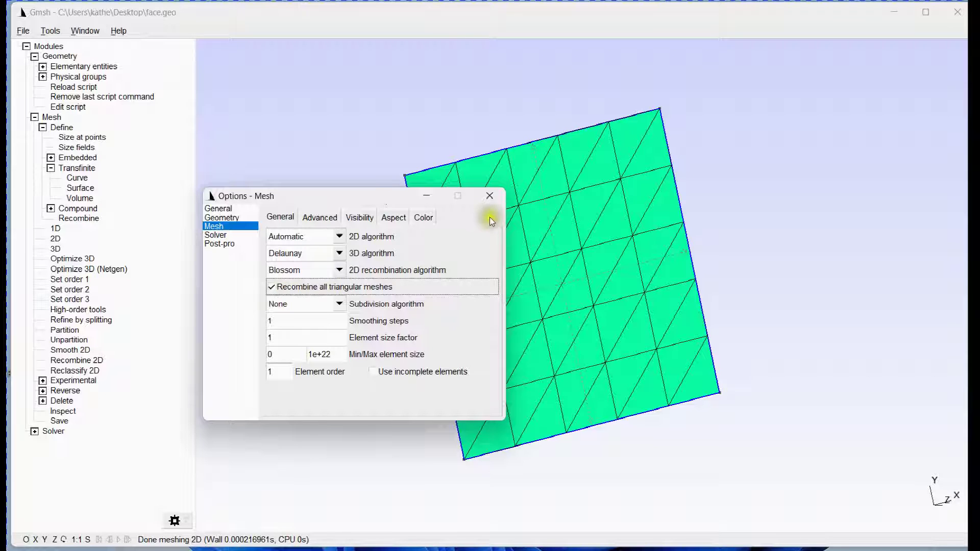
pyautogui.click(494, 197)
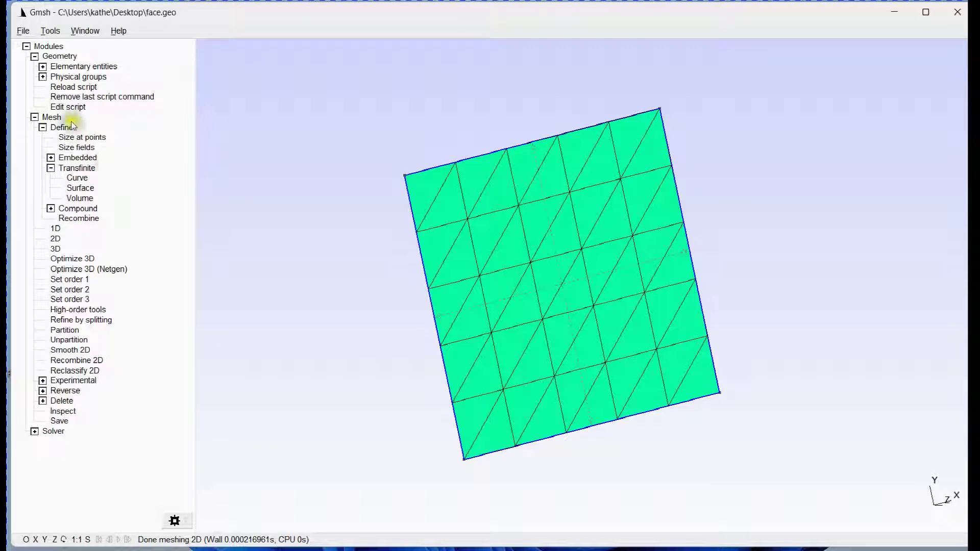
pyautogui.click(69, 87)
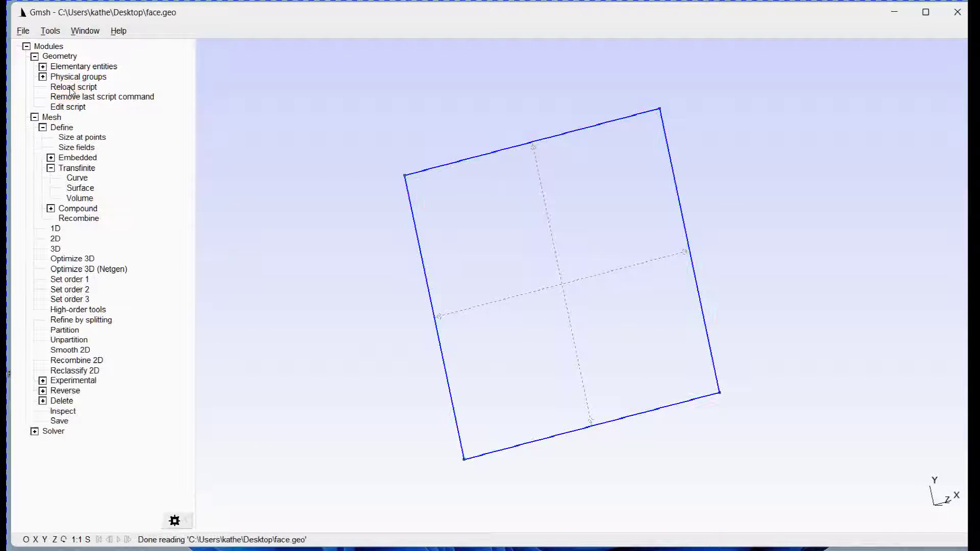
# Generate the 2D mesh of the square and set up a translation extrusion with DZ 500 and an extruded mesh of 50 layers.
pyautogui.click(55, 239)
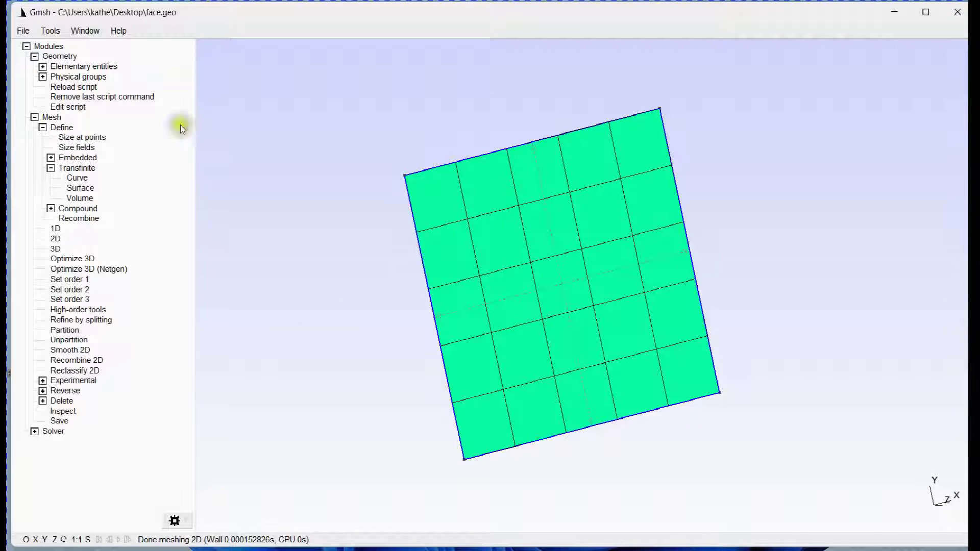
pyautogui.click(43, 66)
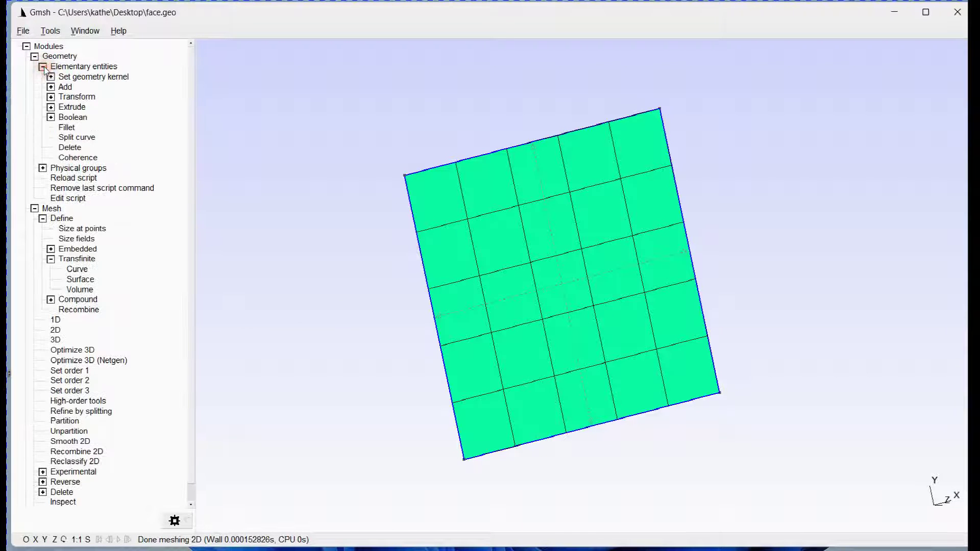
pyautogui.click(51, 107)
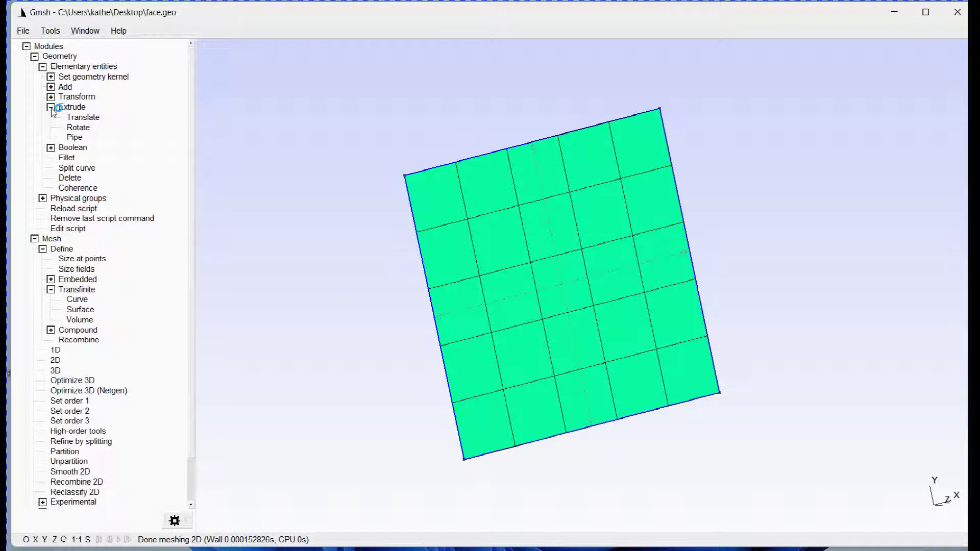
pyautogui.click(85, 118)
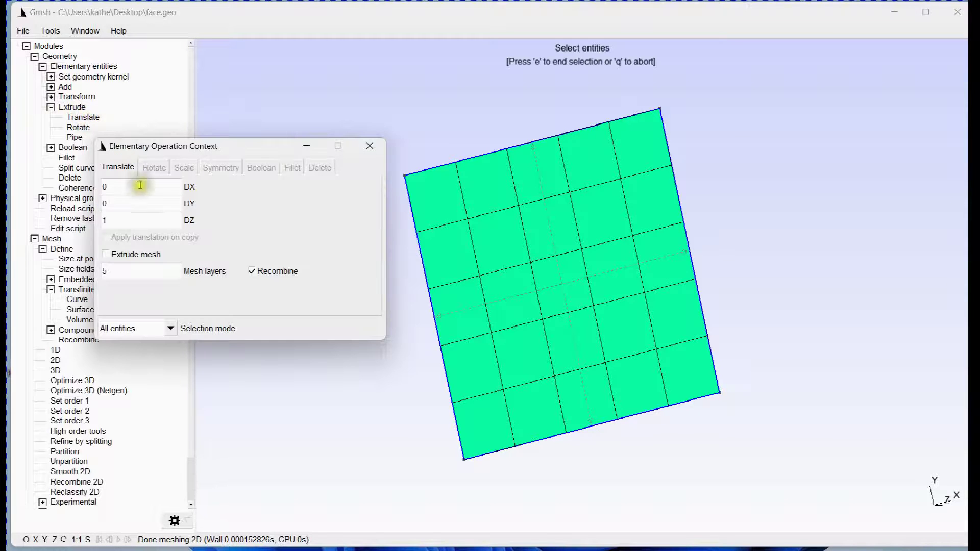
pyautogui.doubleClick(130, 219)
pyautogui.write('500')
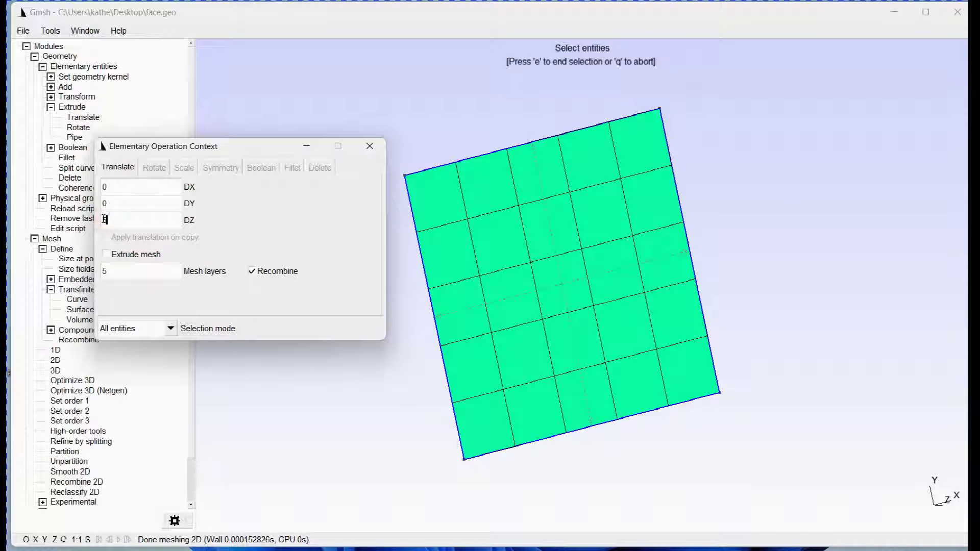
pyautogui.click(109, 255)
pyautogui.click(114, 270)
pyautogui.write('0')
# Extrude the square face with its mesh using the translation settings, and close the operation dialog.
pyautogui.click(563, 281)
pyautogui.scroll(-3, 558, 247)
pyautogui.scroll(-1, 557, 247)
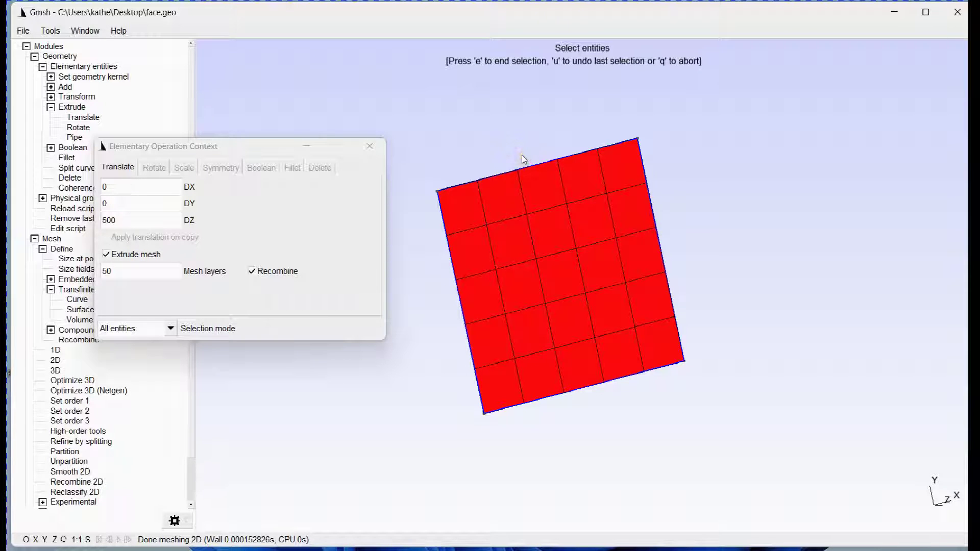
pyautogui.press('e')
pyautogui.scroll(-6, 522, 156)
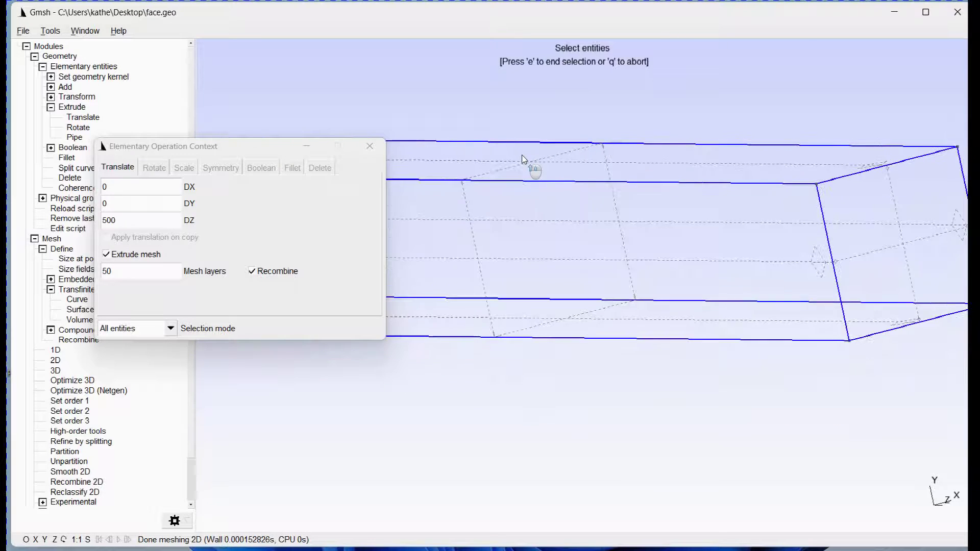
pyautogui.click(372, 153)
pyautogui.moveTo(372, 153); pyautogui.dragTo(544, 338)
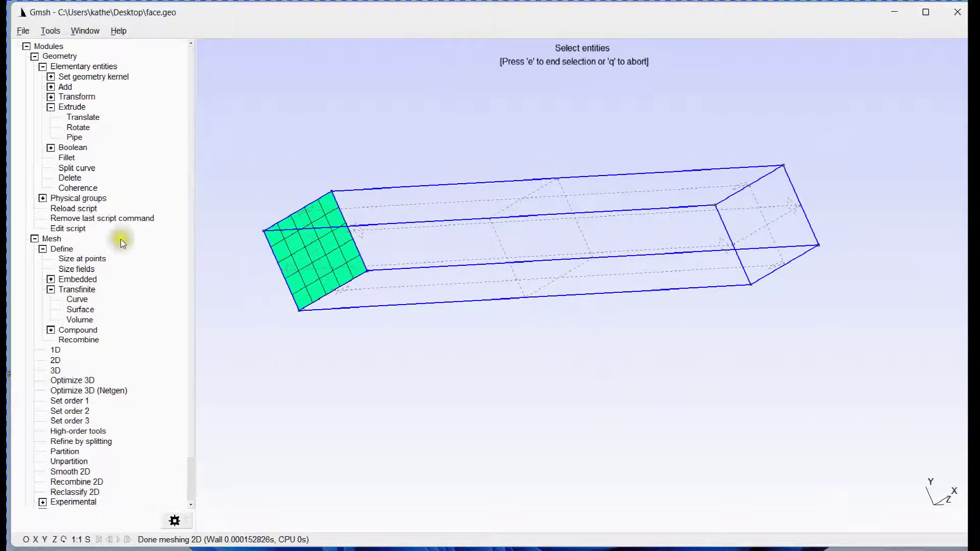
# Generate the 3D mesh of the extruded bar and inspect it from several sides.
pyautogui.click(57, 369)
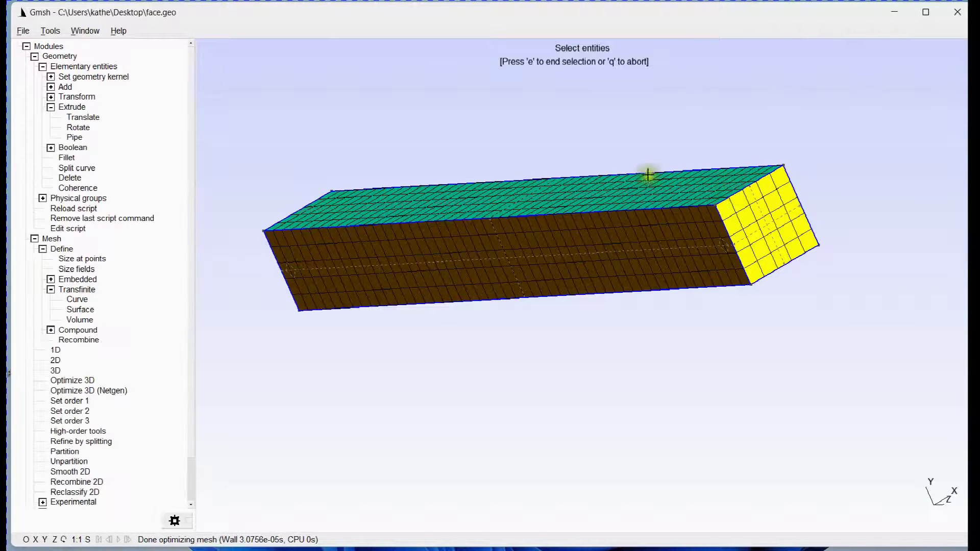
pyautogui.moveTo(472, 146); pyautogui.dragTo(605, 109)
pyautogui.moveTo(658, 294); pyautogui.dragTo(351, 312)
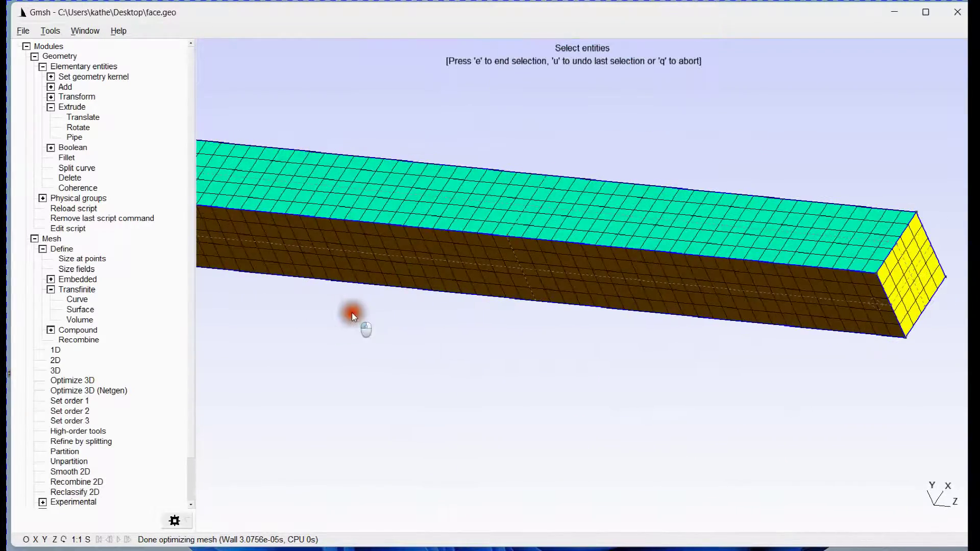
# Change the mesh visibility so the bar shows its 3D element faces instead of the 2D elements, and inspect it.
pyautogui.click(26, 540)
pyautogui.click(37, 540)
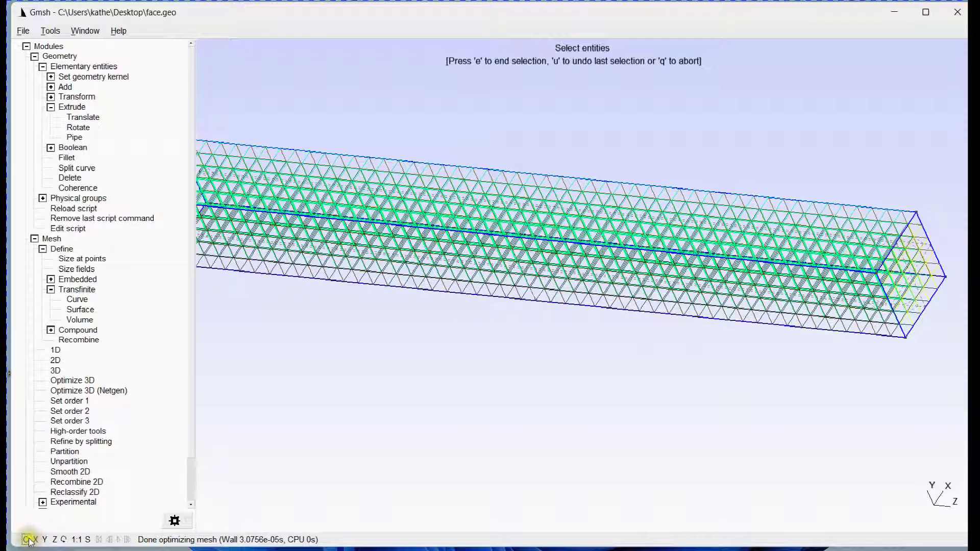
pyautogui.click(26, 539)
pyautogui.click(28, 526)
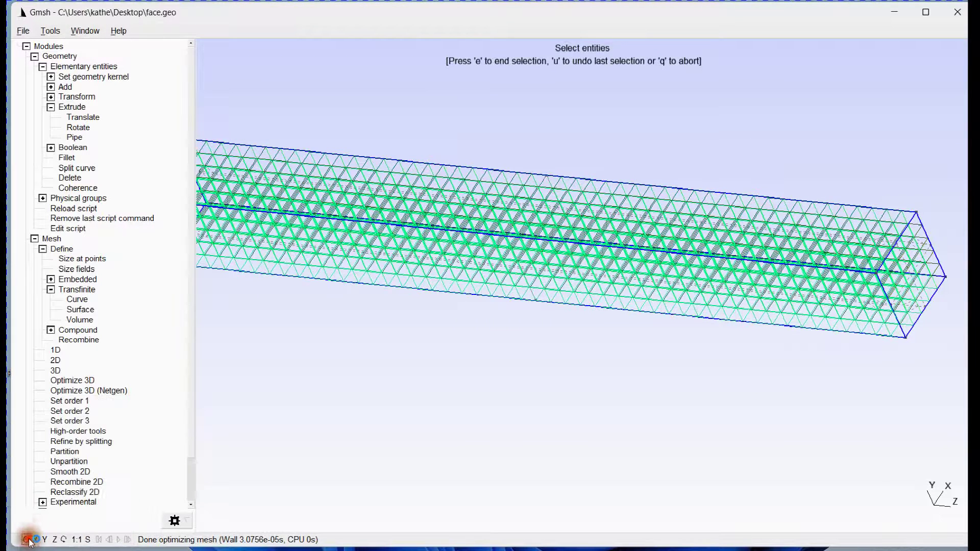
pyautogui.click(28, 541)
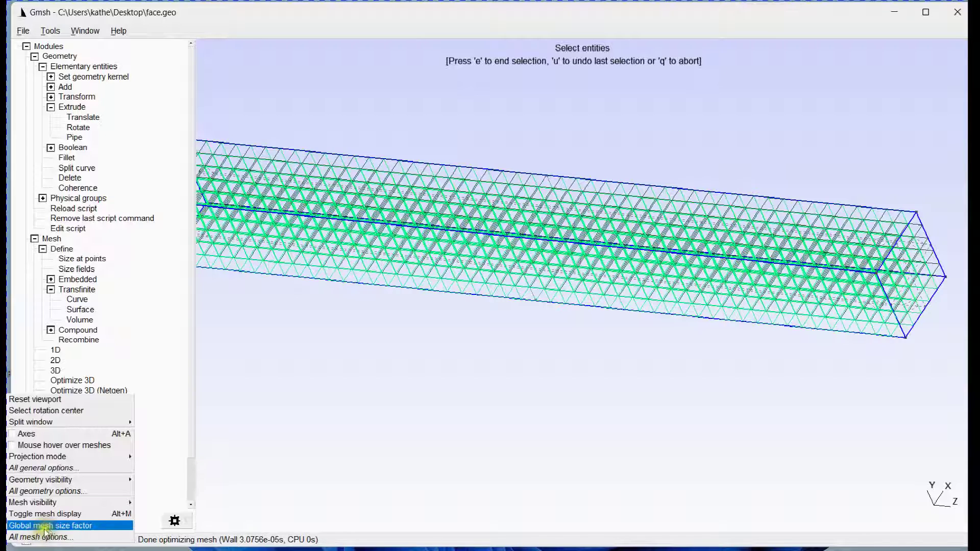
pyautogui.moveTo(59, 506)
pyautogui.click(155, 503)
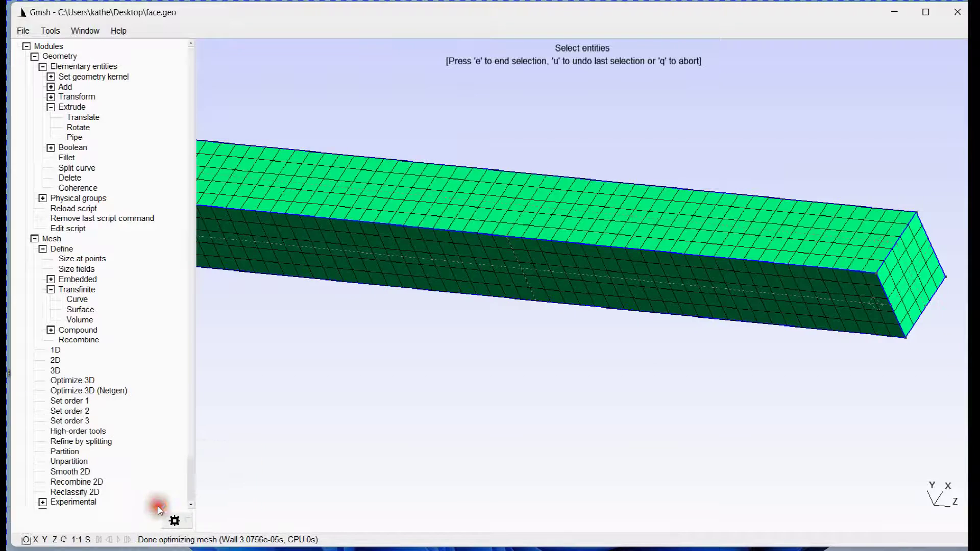
pyautogui.moveTo(690, 347); pyautogui.dragTo(327, 120)
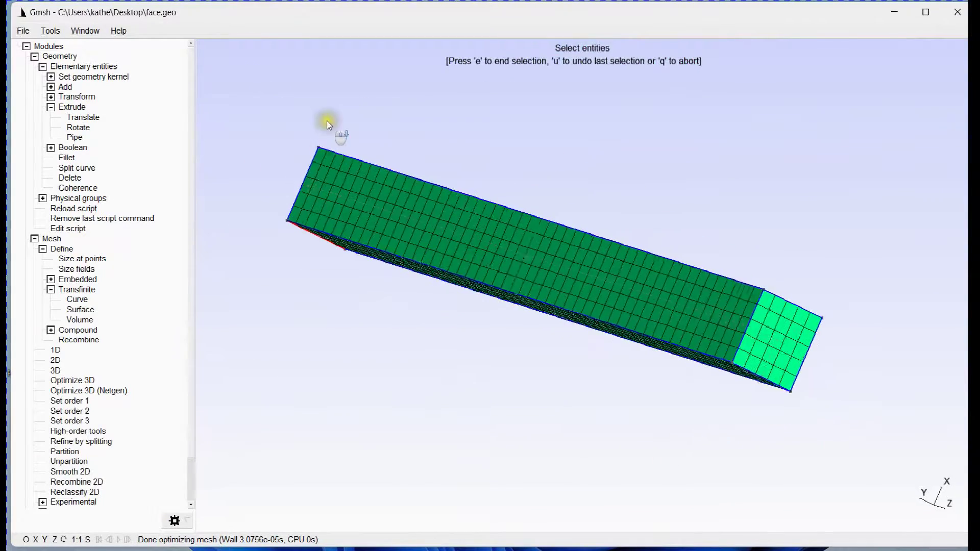
# Export the mesh to the Desktop as the Abaqus file face.inp, saving all elements and groups of nodes.
pyautogui.click(22, 31)
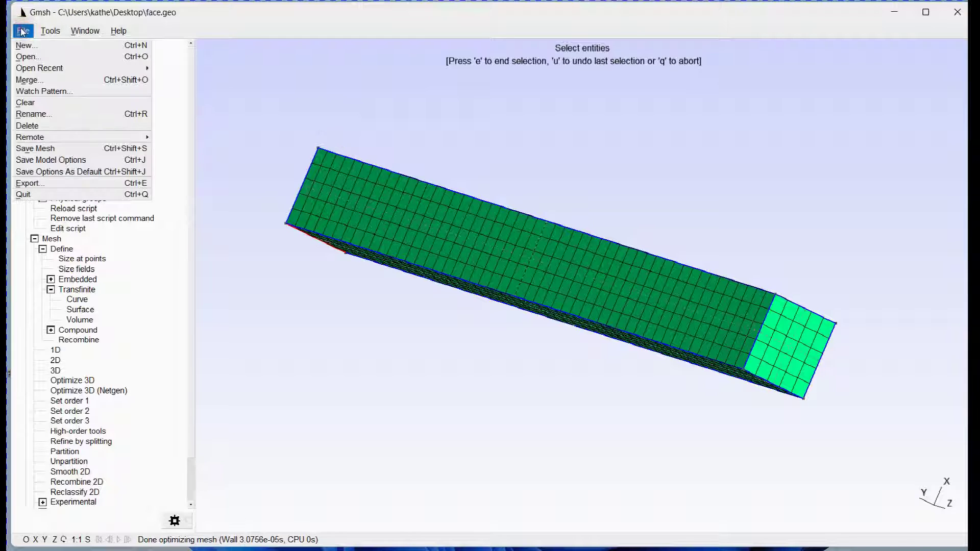
pyautogui.click(68, 183)
pyautogui.click(193, 279)
pyautogui.write('.inp')
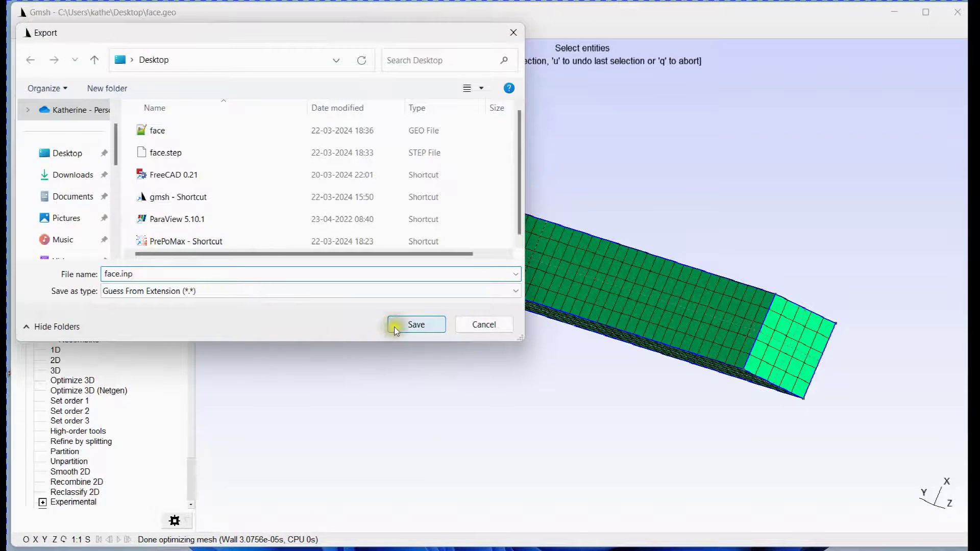
pyautogui.click(422, 330)
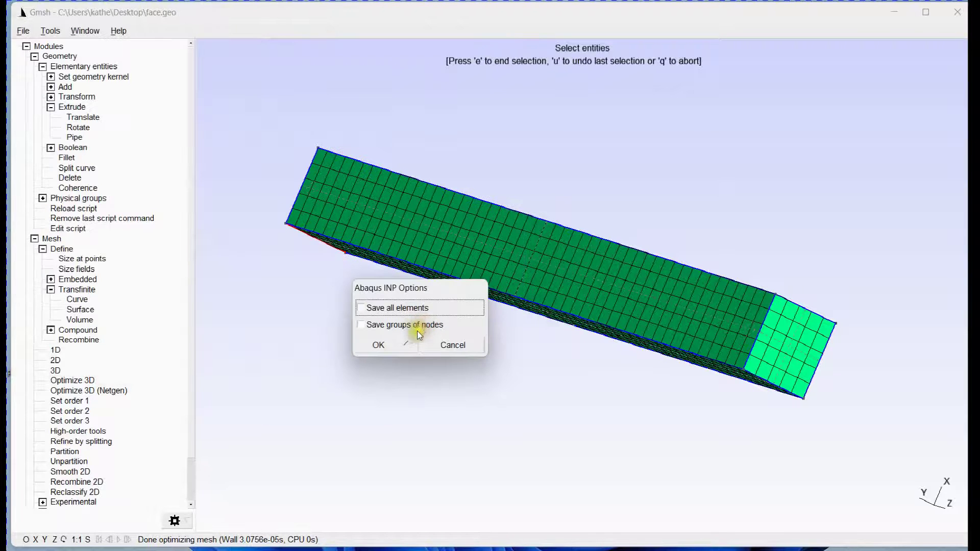
pyautogui.click(375, 309)
pyautogui.click(372, 325)
pyautogui.click(380, 345)
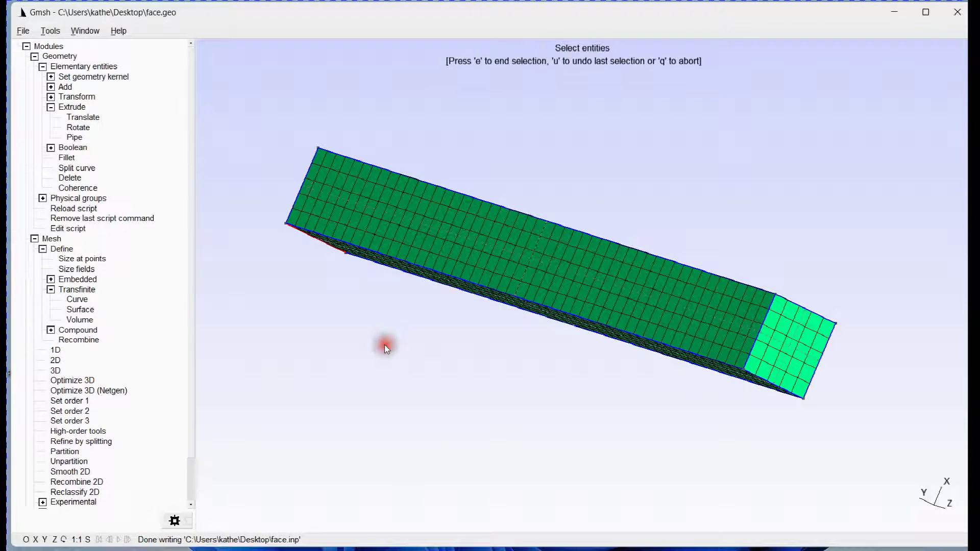
# Switch to PrePoMax and create a new 3D model with the mm, ton, s, °C unit system.
pyautogui.click(967, 550)
pyautogui.click(307, 262)
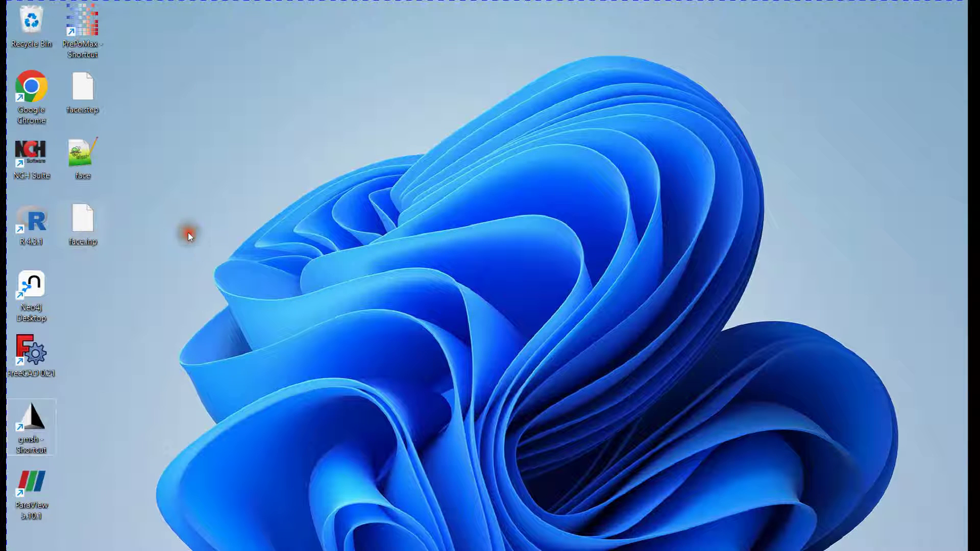
pyautogui.doubleClick(82, 26)
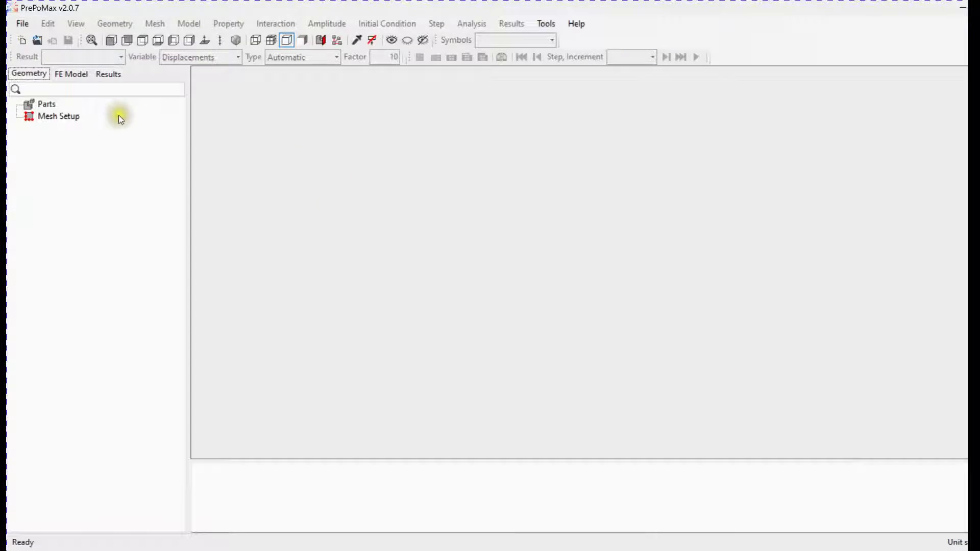
pyautogui.click(23, 40)
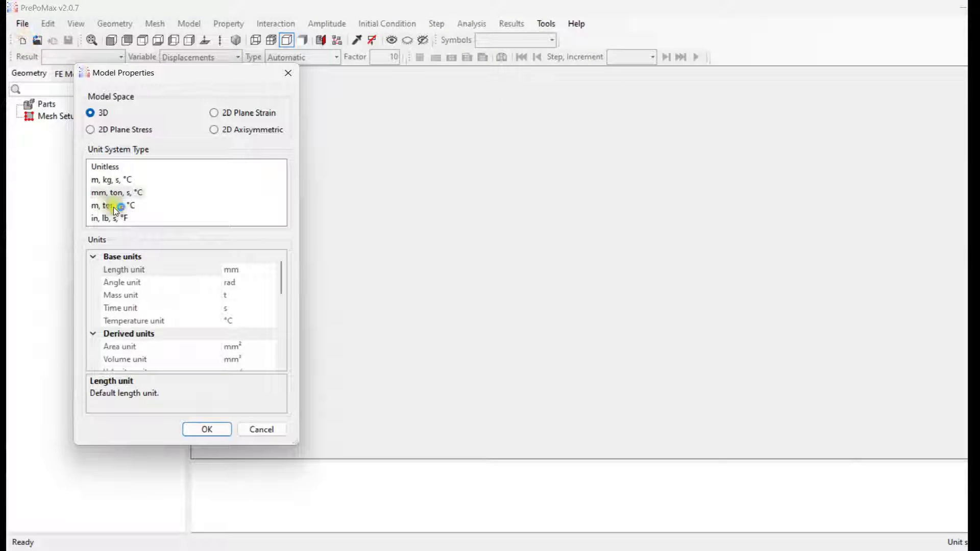
pyautogui.click(134, 194)
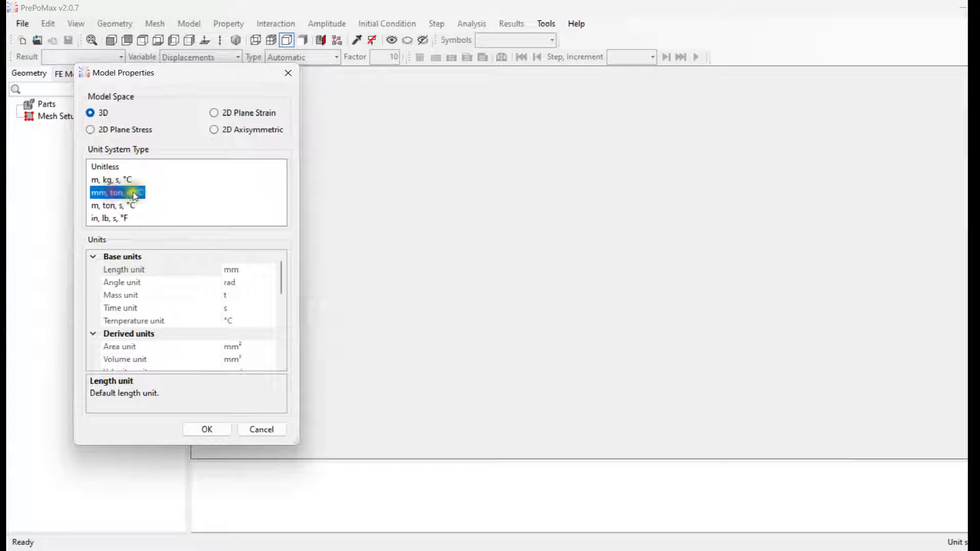
pyautogui.click(208, 429)
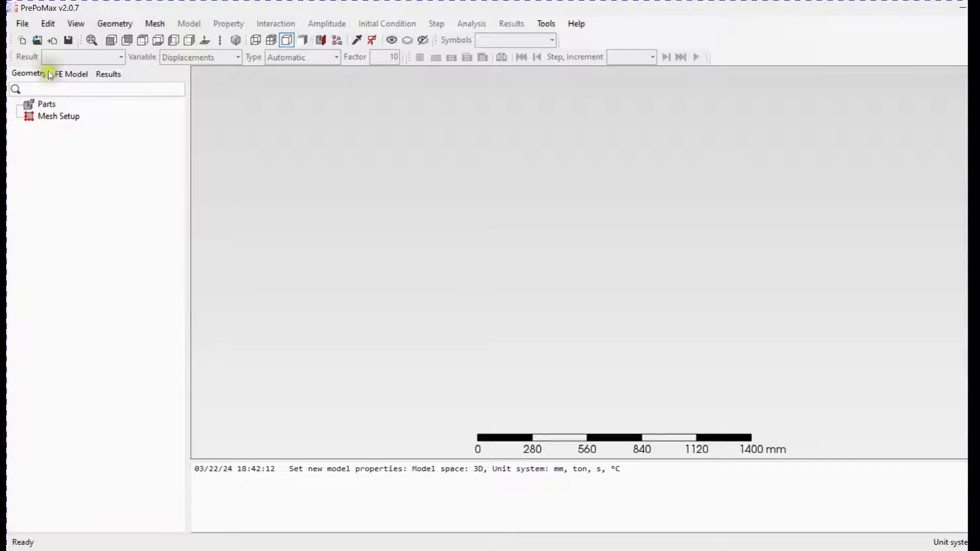
# Import the mesh file face.inp from the Desktop and inspect the bar from an oblique view.
pyautogui.click(53, 41)
pyautogui.click(154, 116)
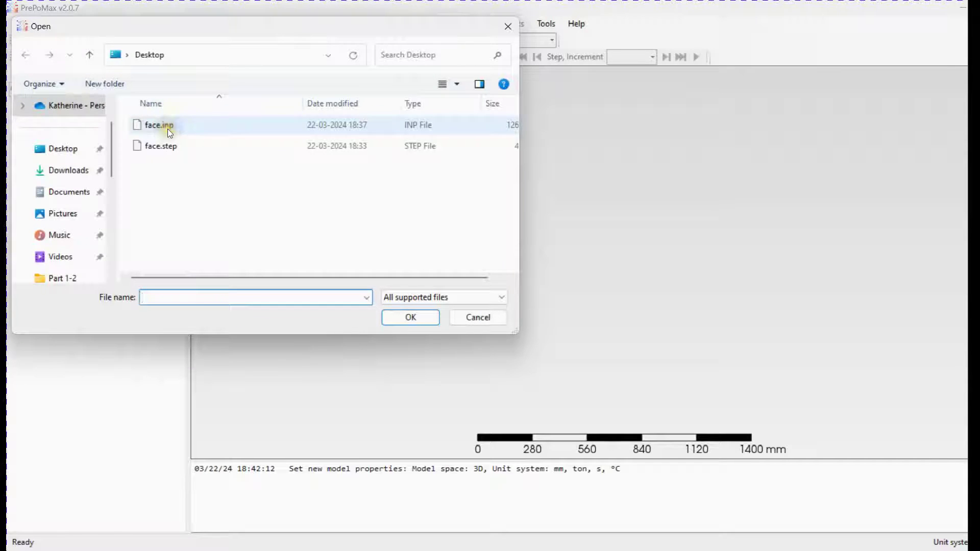
pyautogui.click(393, 316)
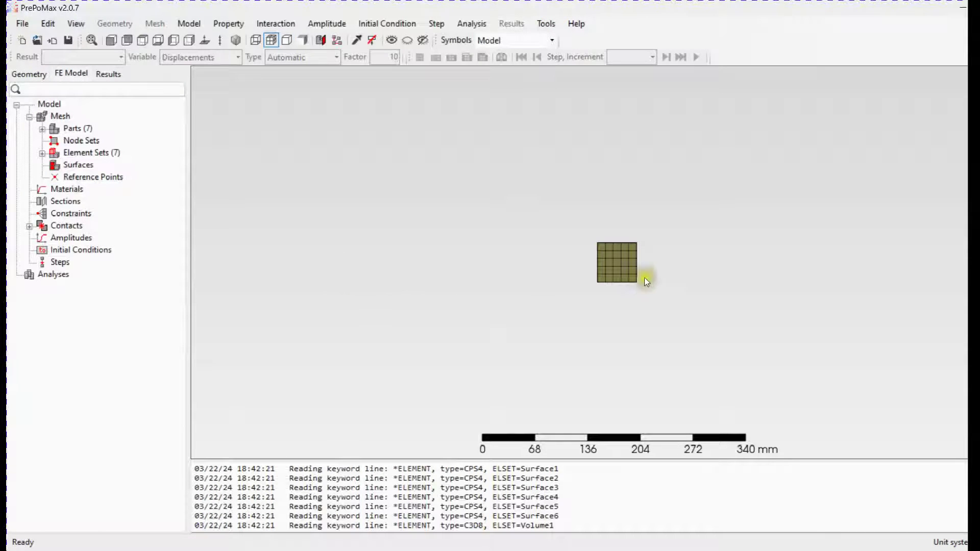
pyautogui.moveTo(565, 290); pyautogui.dragTo(626, 320)
pyautogui.scroll(-5, 529, 234)
pyautogui.scroll(2, 528, 234)
pyautogui.moveTo(527, 233); pyautogui.dragTo(618, 278, button='middle')
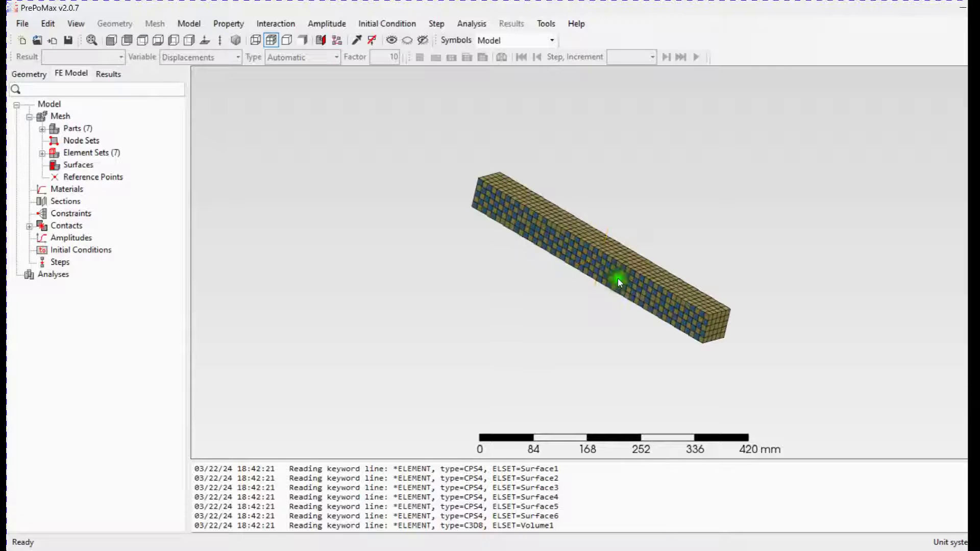
# Delete the mesh parts Shell_part-1 to Shell_part-6, keeping only the solid part.
pyautogui.click(51, 150)
pyautogui.click(43, 129)
pyautogui.click(89, 142)
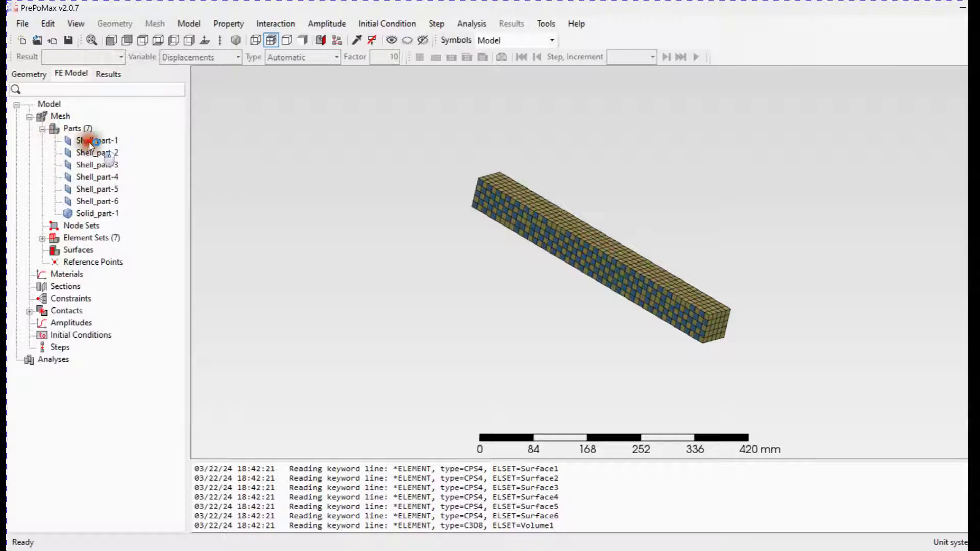
pyautogui.keyDown('shift'); pyautogui.click(101, 200); pyautogui.keyUp('shift')
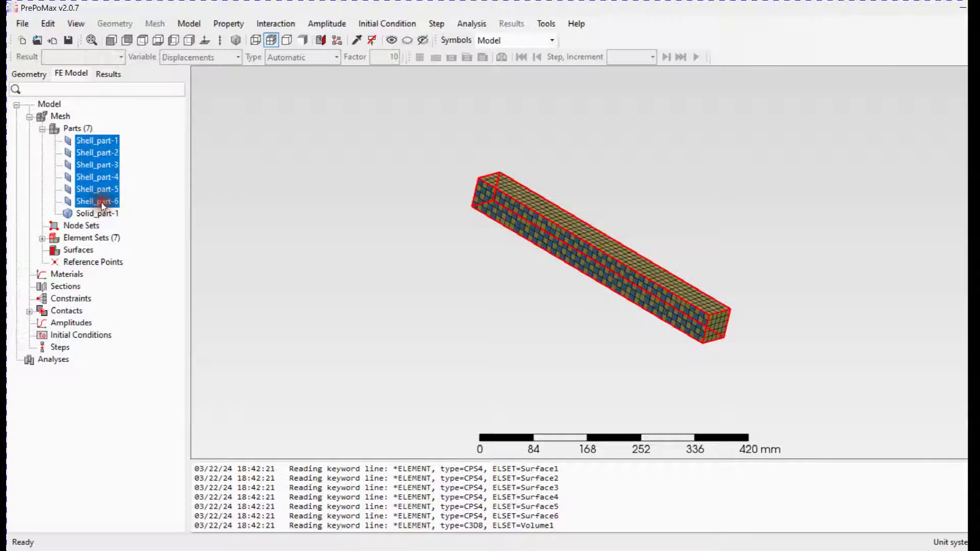
pyautogui.rightClick(102, 202)
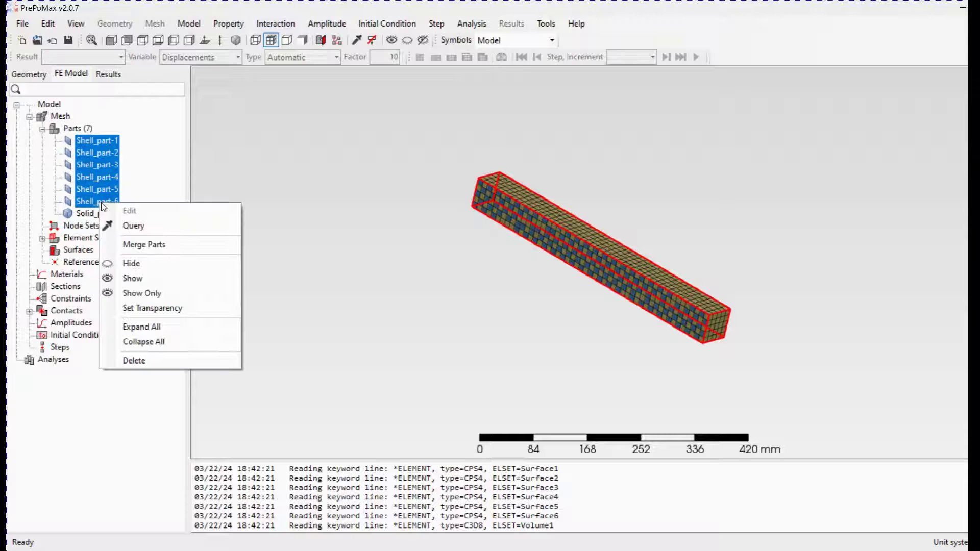
pyautogui.click(139, 363)
pyautogui.click(526, 333)
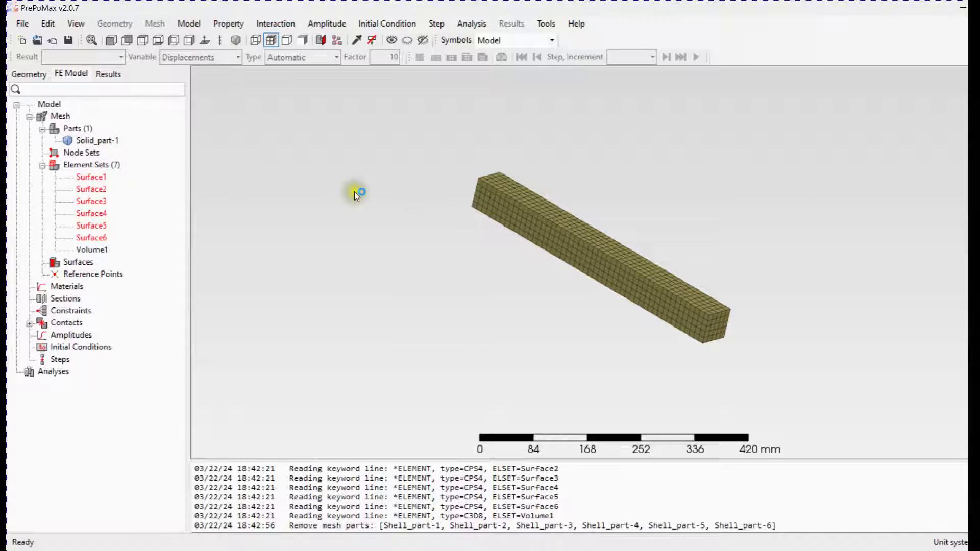
# Delete the empty element sets Surface1 to Surface6.
pyautogui.click(88, 177)
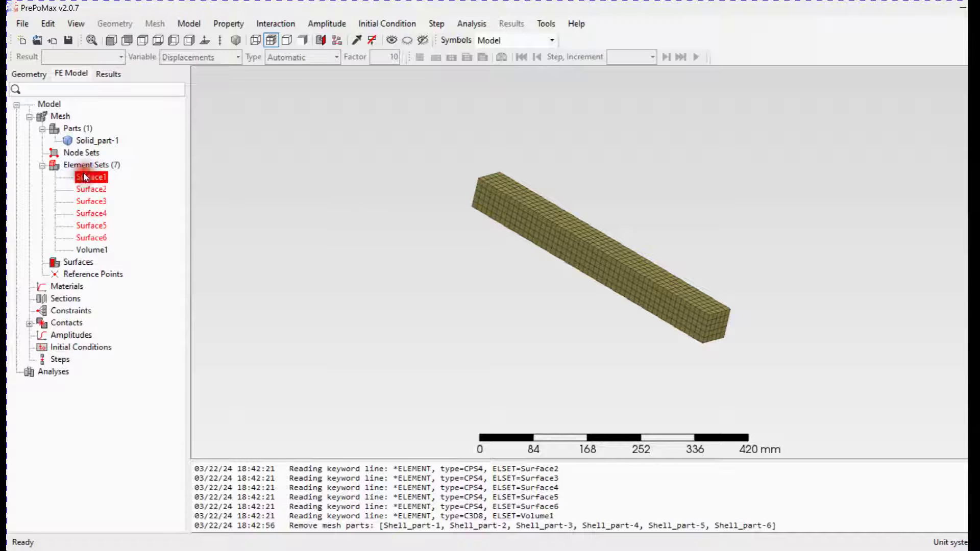
pyautogui.keyDown('shift'); pyautogui.click(92, 238); pyautogui.keyUp('shift')
pyautogui.rightClick(99, 239)
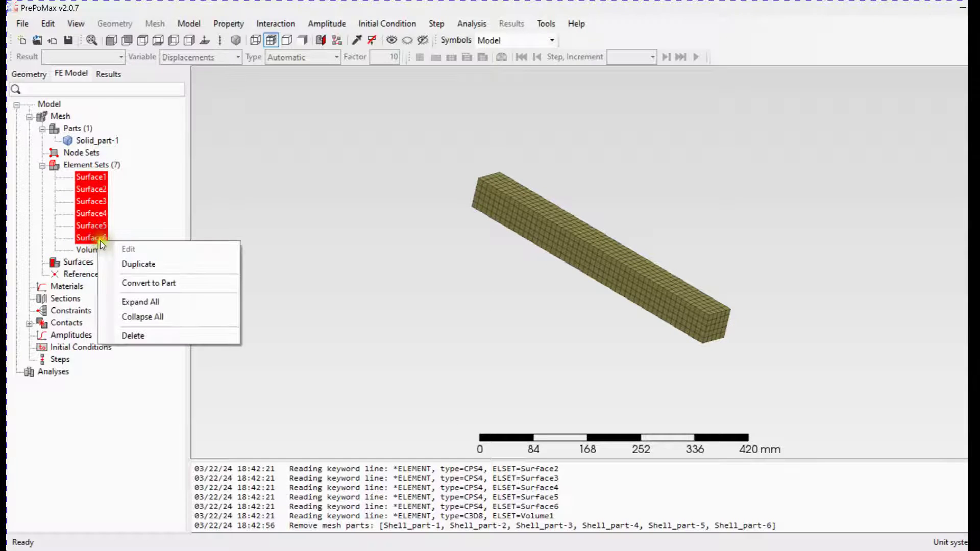
pyautogui.click(147, 337)
pyautogui.click(534, 330)
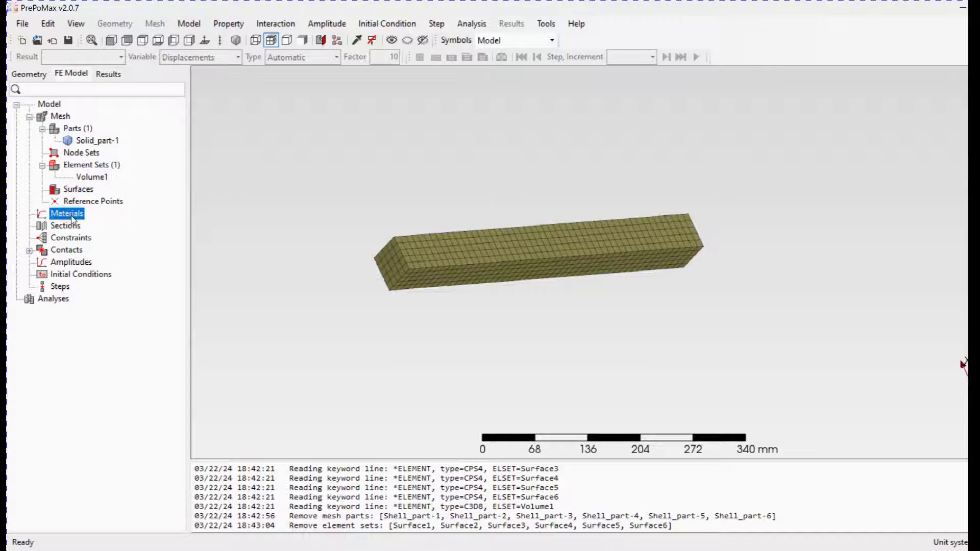
# Create an elastic material with a Young's modulus of 200000 MPa and a Poisson's ratio of 0.3.
pyautogui.rightClick(72, 216)
pyautogui.click(93, 220)
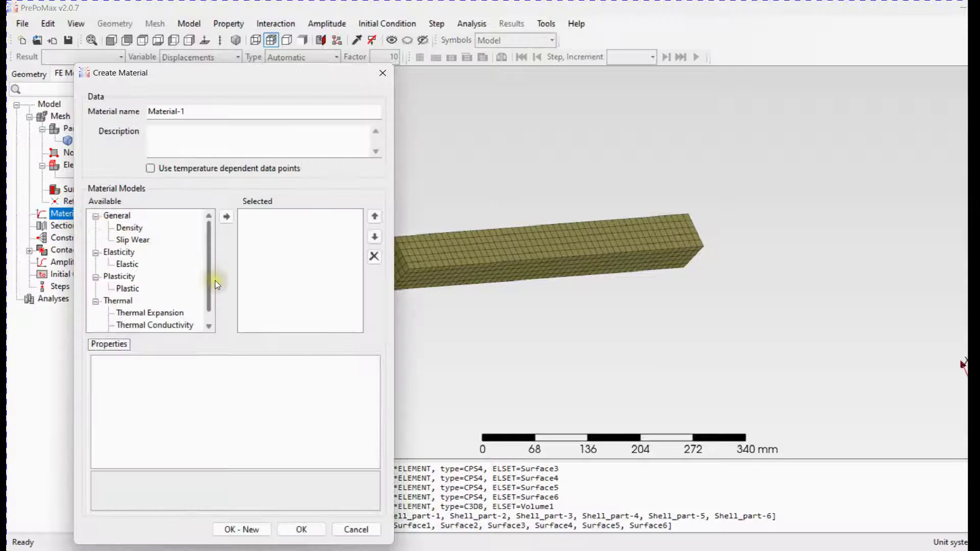
pyautogui.click(130, 267)
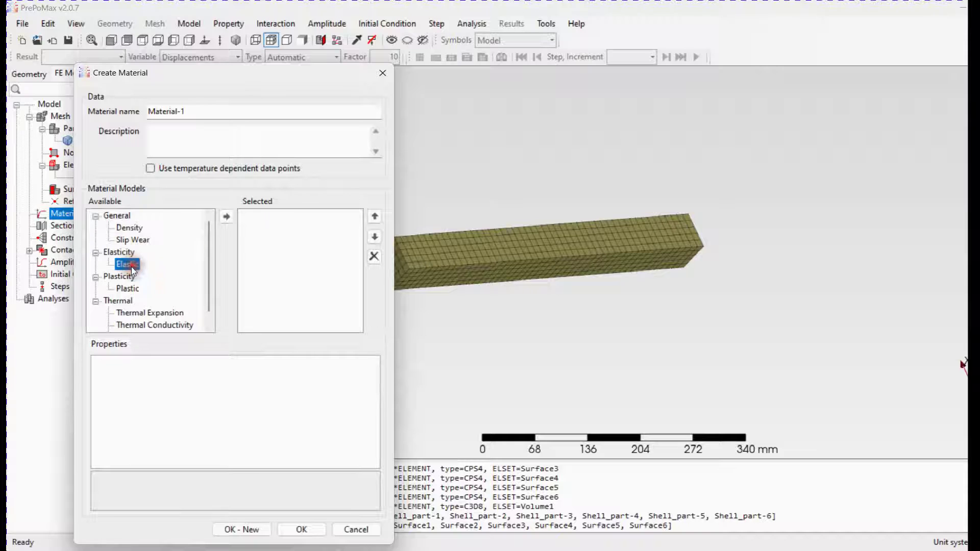
pyautogui.click(228, 216)
pyautogui.click(238, 375)
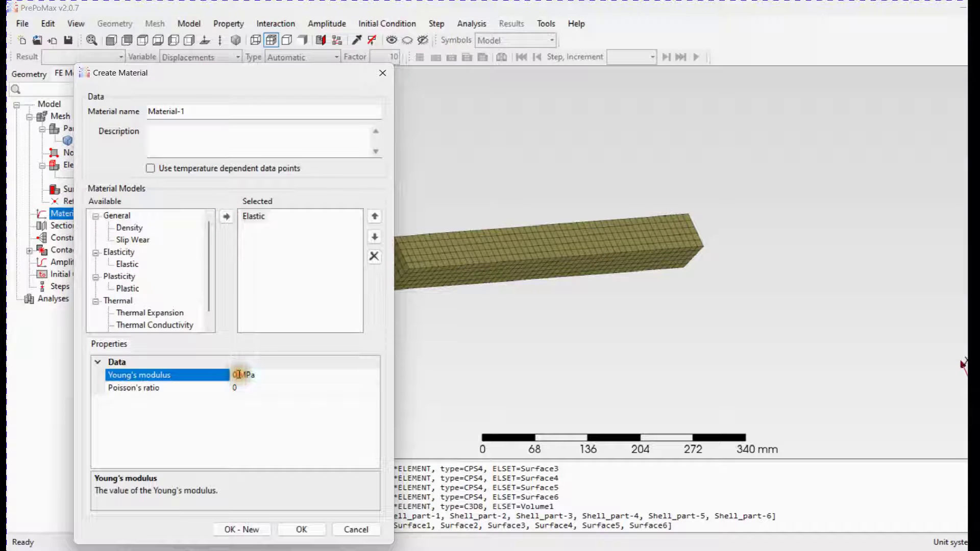
pyautogui.write('250000')
pyautogui.moveTo(247, 377); pyautogui.dragTo(239, 377)
pyautogui.write('00')
pyautogui.moveTo(245, 374); pyautogui.dragTo(259, 374)
pyautogui.click(254, 387)
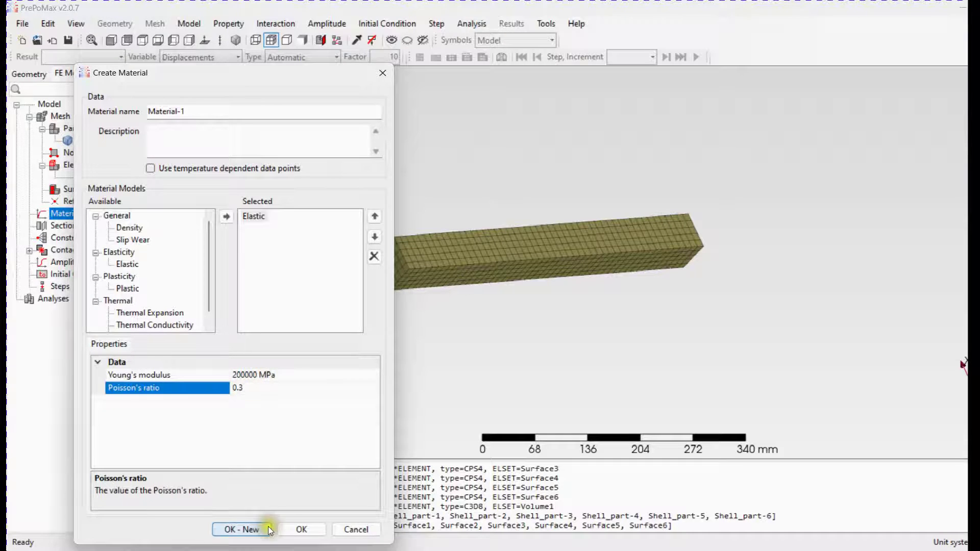
pyautogui.click(284, 529)
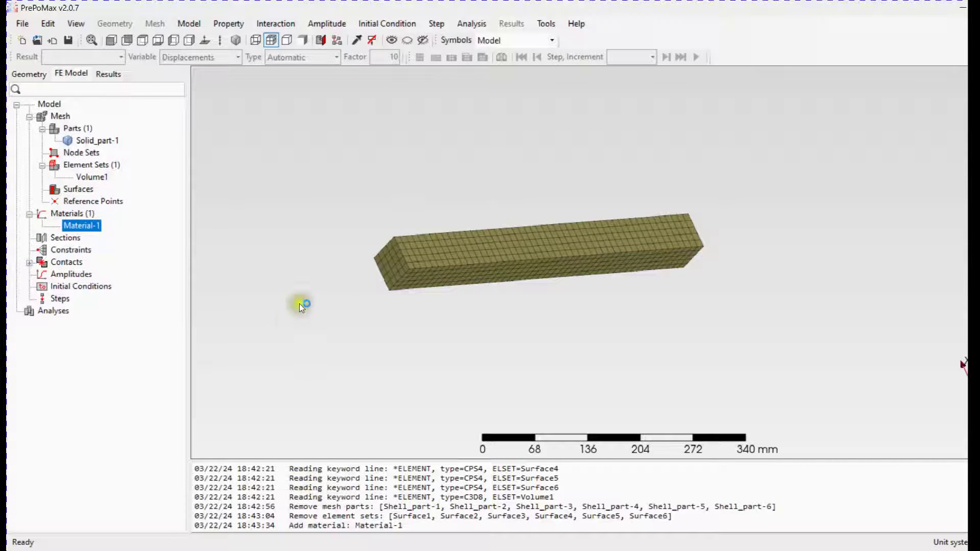
# Create a solid section with Material-1 and assign it by part name to Solid_part-1.
pyautogui.click(64, 238)
pyautogui.rightClick(60, 238)
pyautogui.click(70, 246)
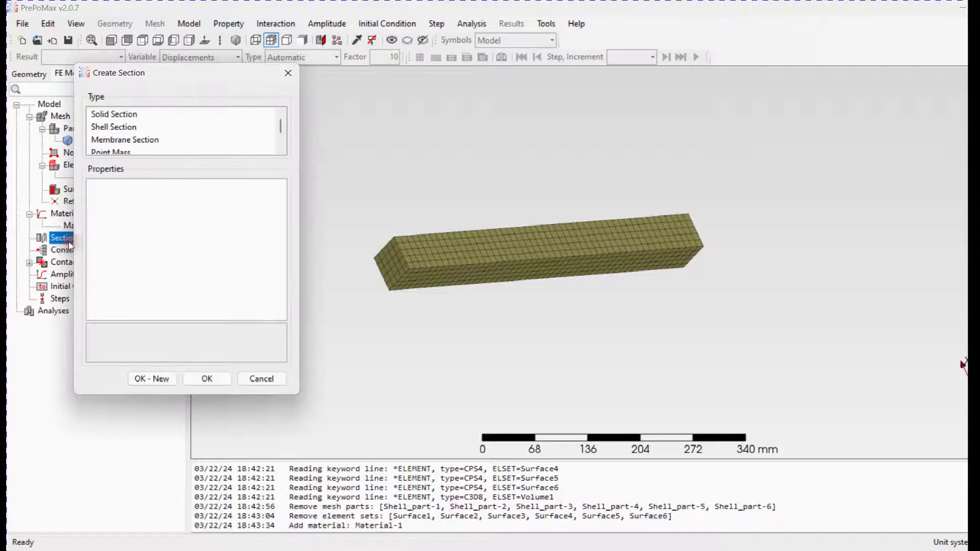
pyautogui.click(122, 112)
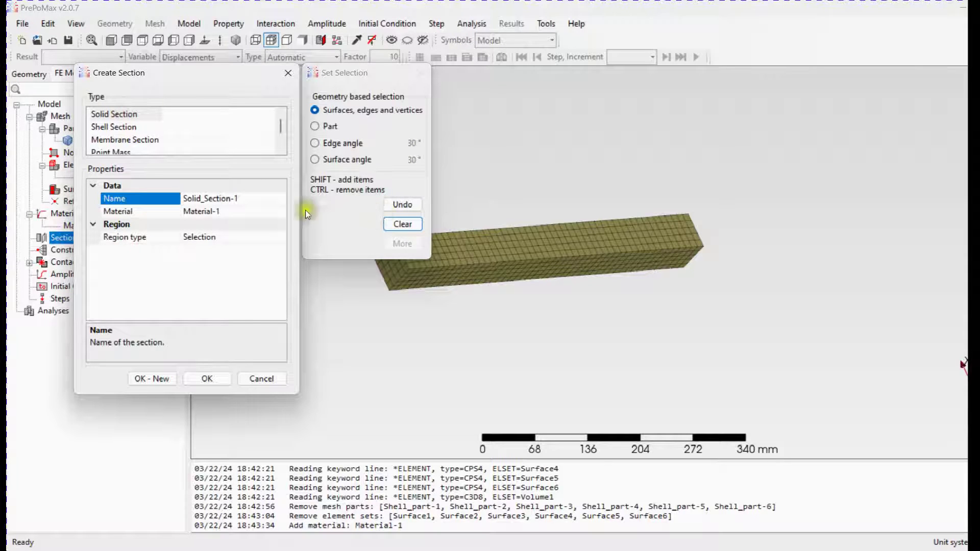
pyautogui.click(280, 237)
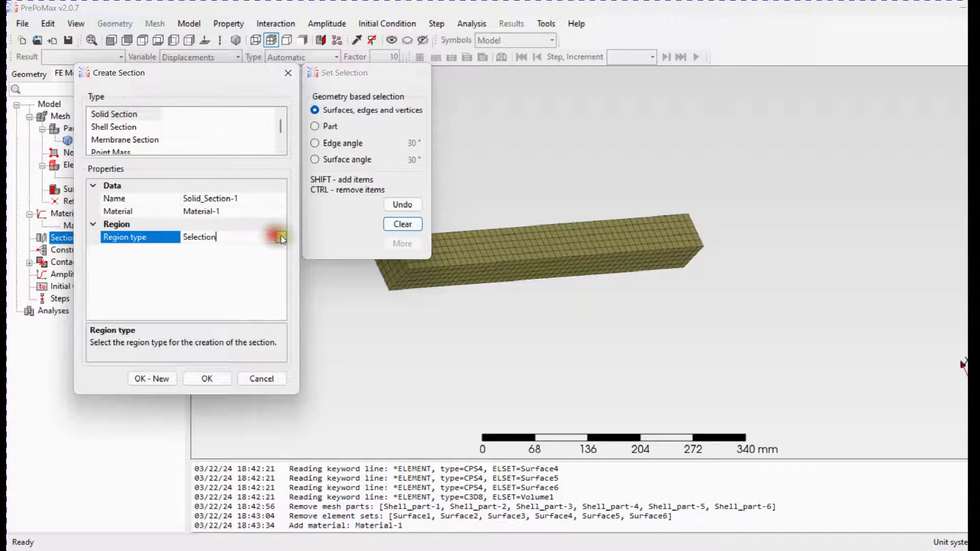
pyautogui.click(280, 237)
pyautogui.click(216, 263)
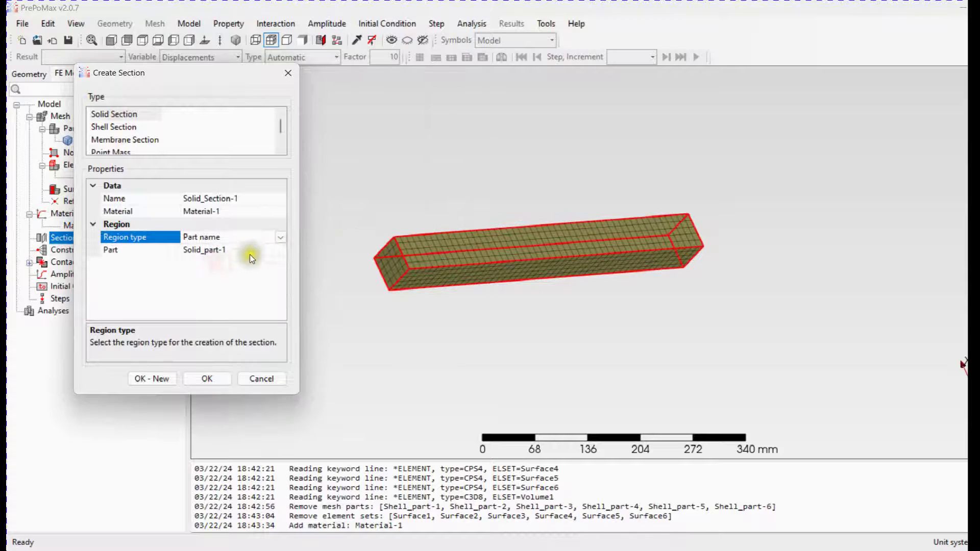
pyautogui.click(271, 250)
pyautogui.click(281, 250)
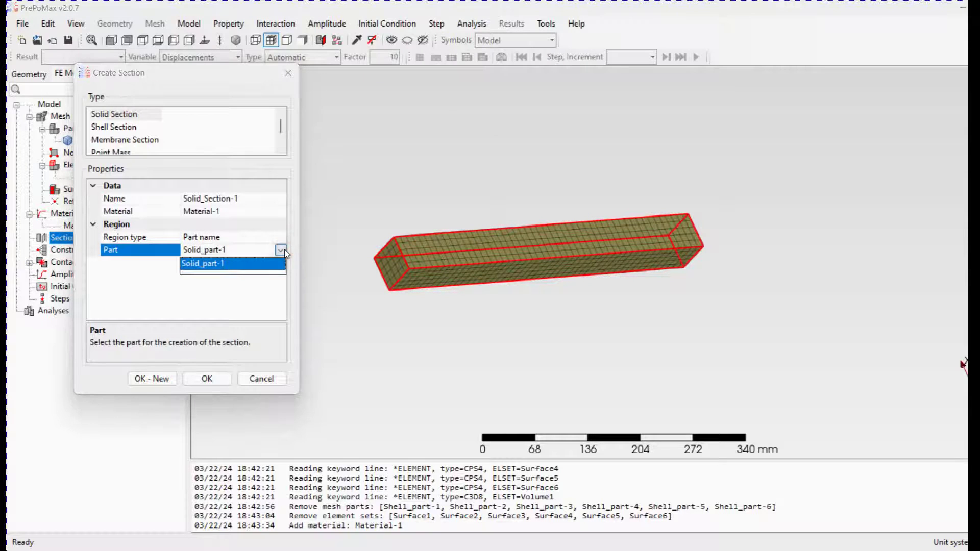
pyautogui.click(212, 263)
pyautogui.click(209, 378)
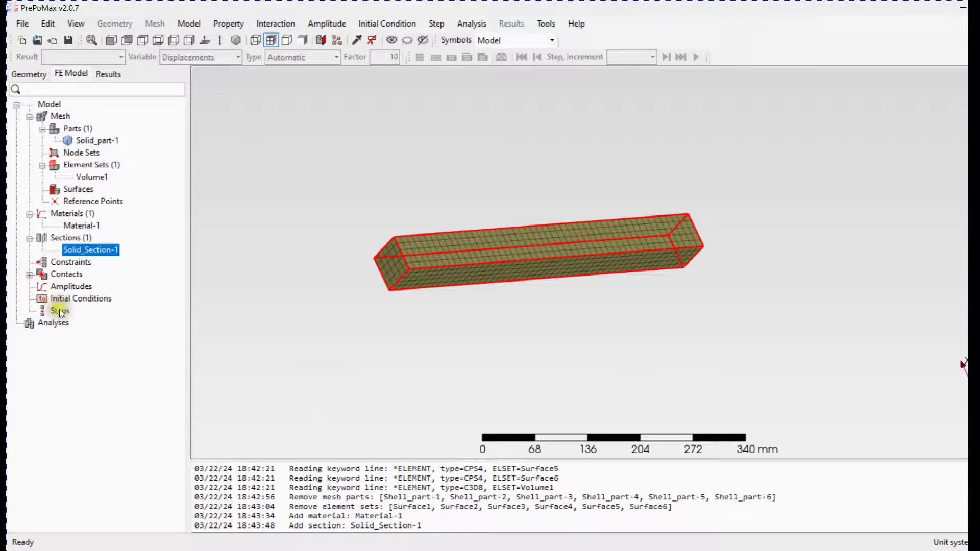
# Create a static analysis step with the default solver and incrementation settings.
pyautogui.rightClick(60, 311)
pyautogui.click(94, 320)
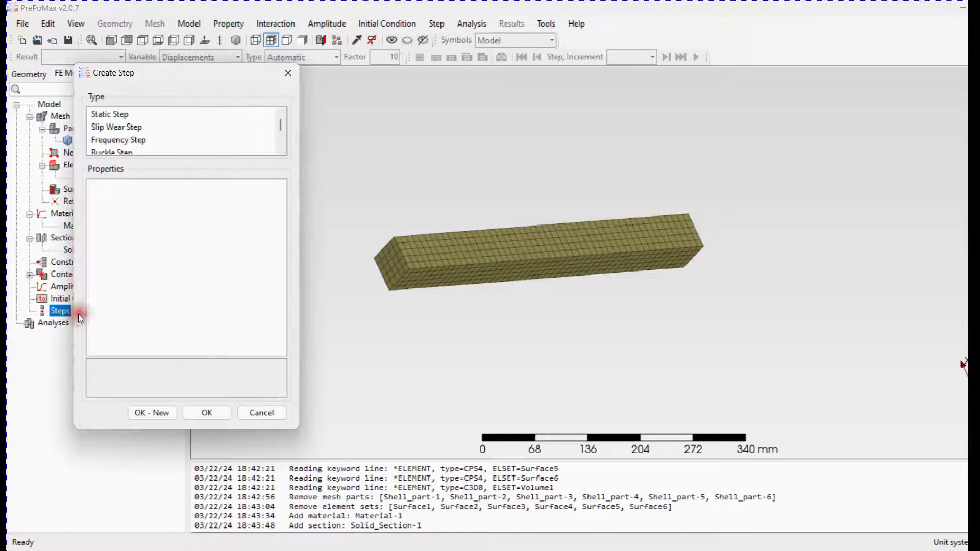
pyautogui.click(127, 115)
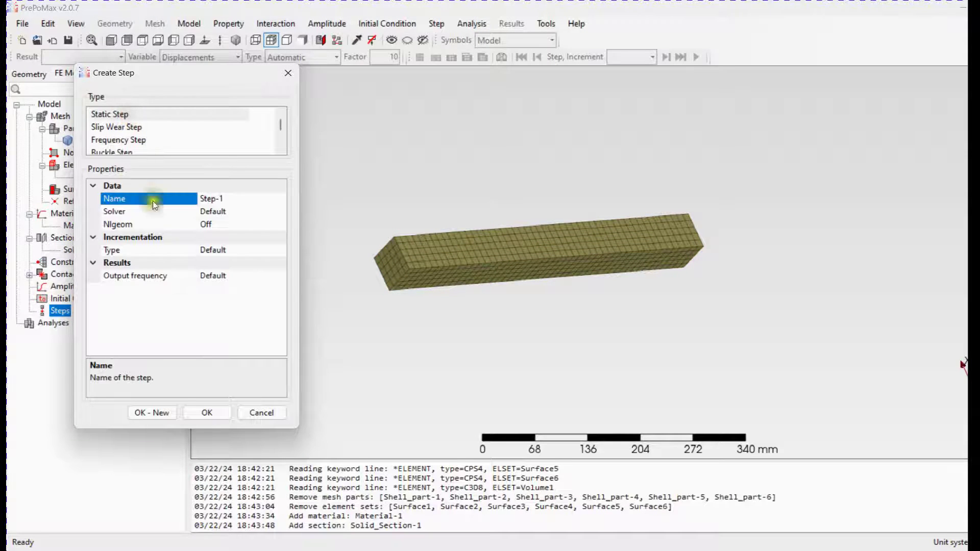
pyautogui.click(200, 411)
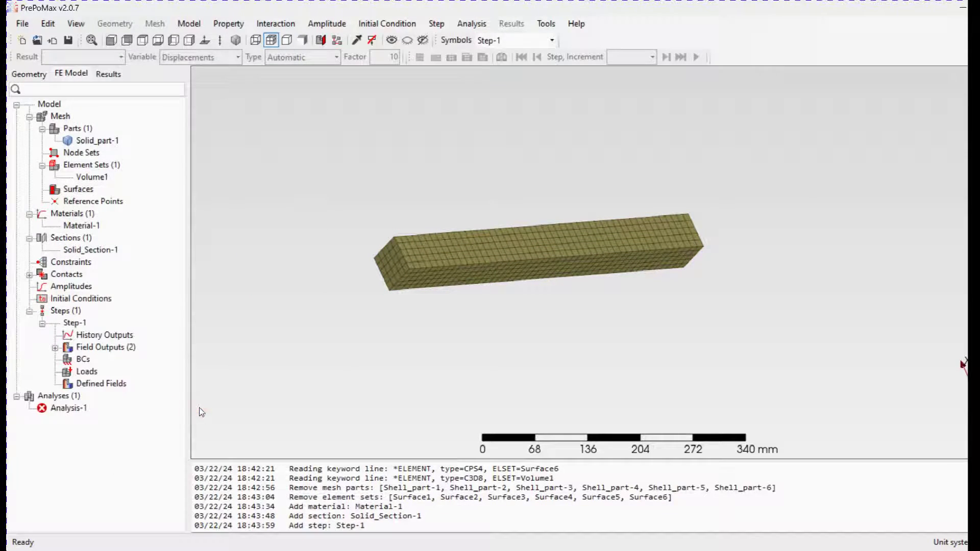
# Create a Displacement/Rotation boundary condition in Step-1 on the bar's end face at the low-Z end.
pyautogui.click(83, 360)
pyautogui.rightClick(84, 361)
pyautogui.click(104, 366)
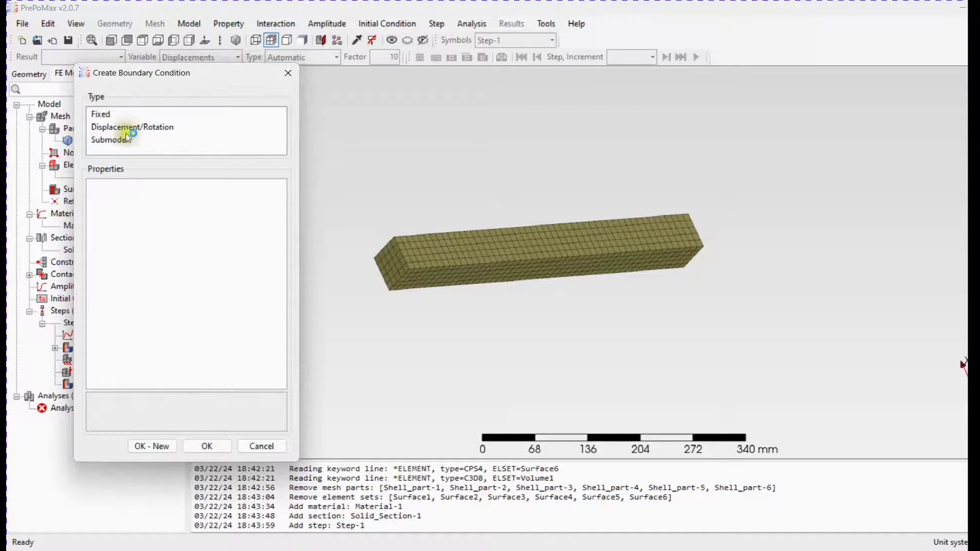
pyautogui.click(126, 127)
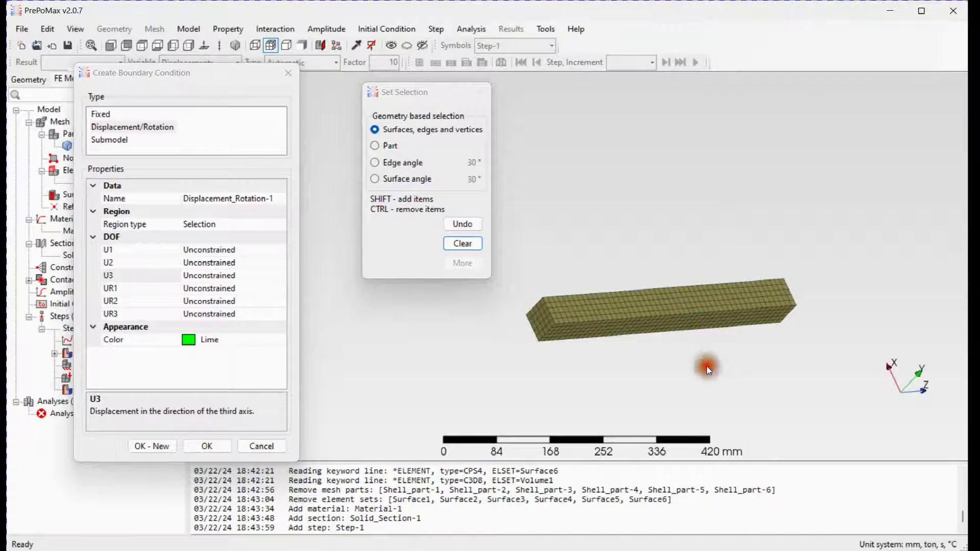
pyautogui.moveTo(706, 366); pyautogui.dragTo(636, 432, button='middle')
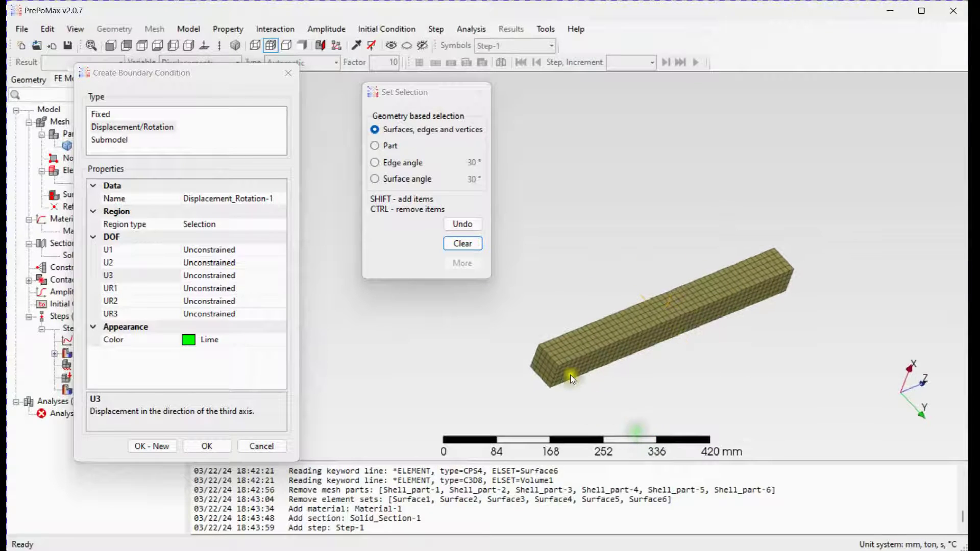
pyautogui.click(548, 372)
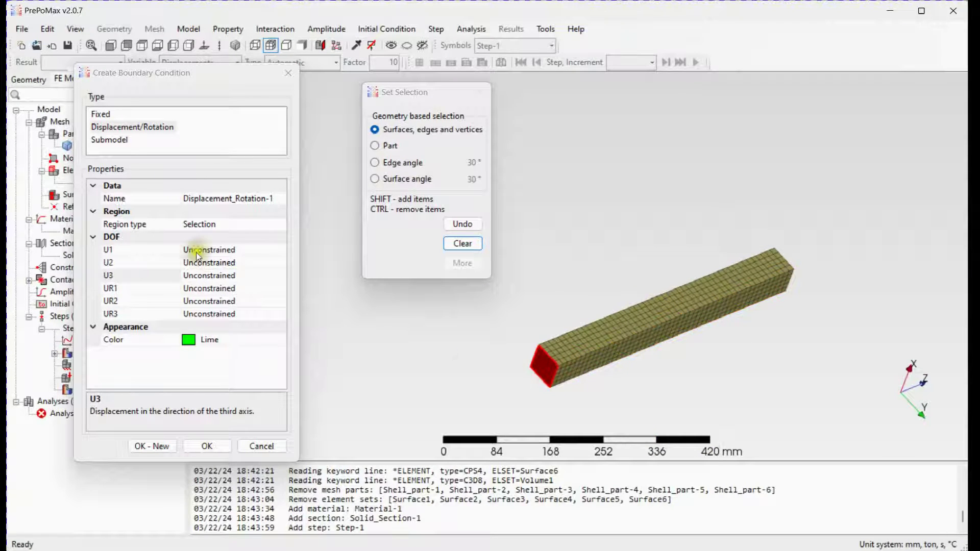
# Set U3 to 0 mm and constrain UR3 for the end-face boundary condition.
pyautogui.click(271, 276)
pyautogui.click(282, 276)
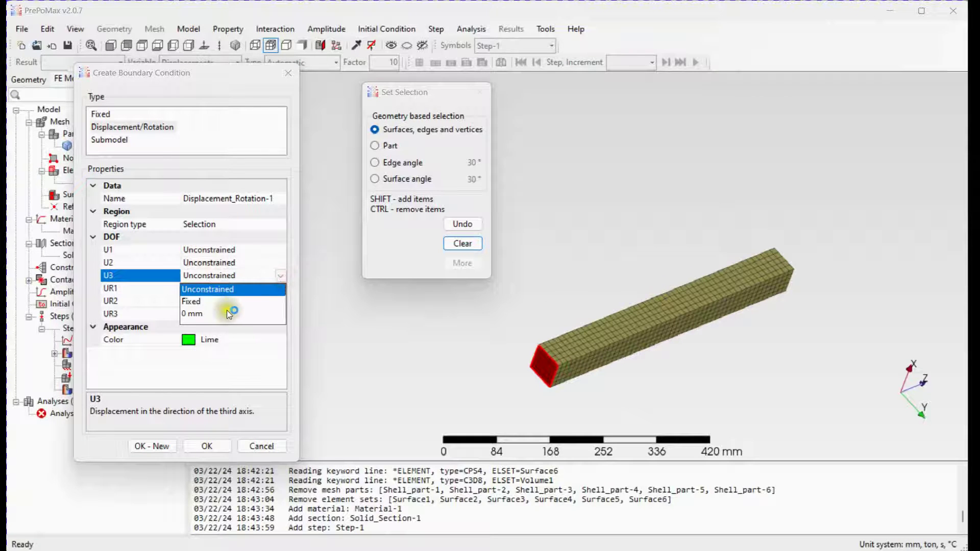
pyautogui.click(197, 313)
pyautogui.click(281, 315)
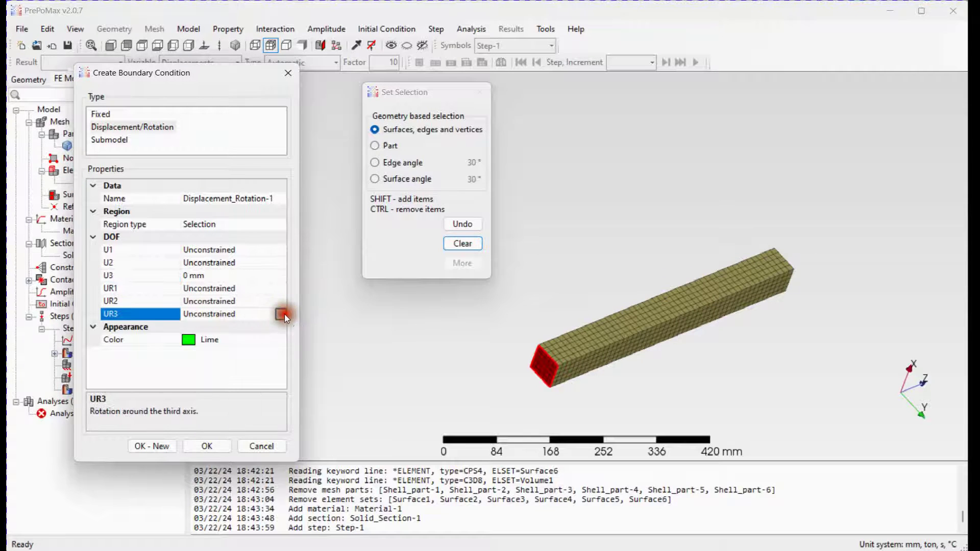
pyautogui.click(280, 314)
pyautogui.click(197, 340)
pyautogui.click(209, 445)
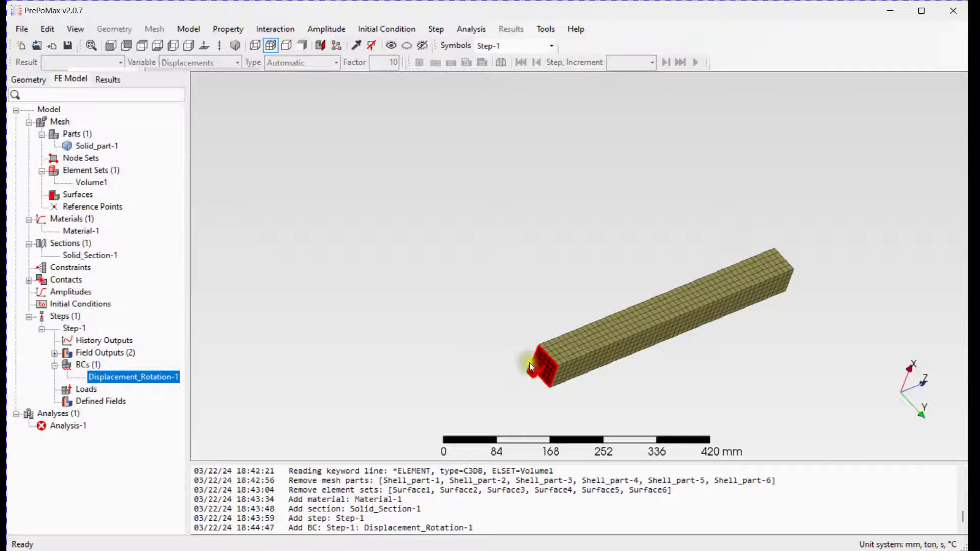
# Apply a uniform pressure load to the bar's opposite end face at the high-Z end and set its magnitude.
pyautogui.click(512, 319)
pyautogui.moveTo(469, 295); pyautogui.dragTo(504, 308, button='middle')
pyautogui.scroll(4, 333, 264)
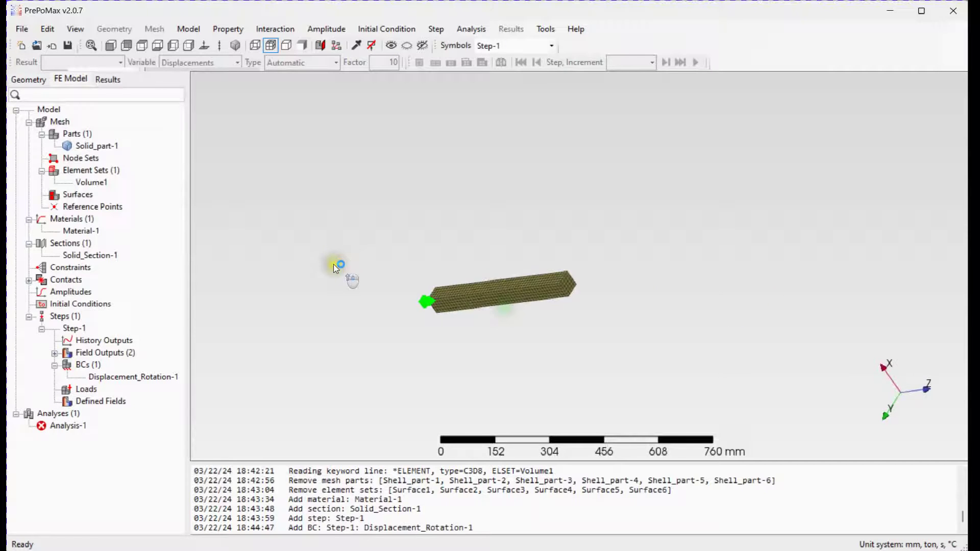
pyautogui.scroll(-5, 577, 306)
pyautogui.scroll(-3, 396, 194)
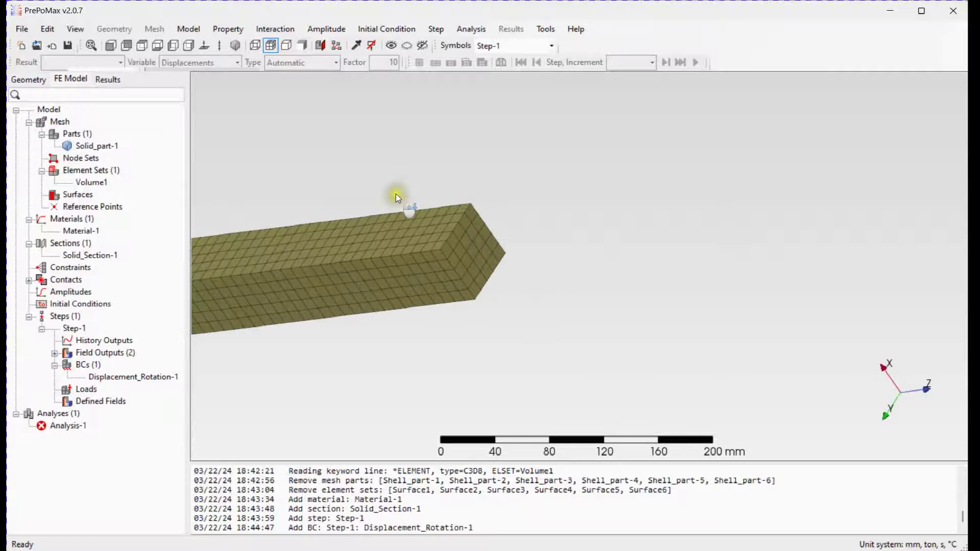
pyautogui.rightClick(85, 389)
pyautogui.click(96, 395)
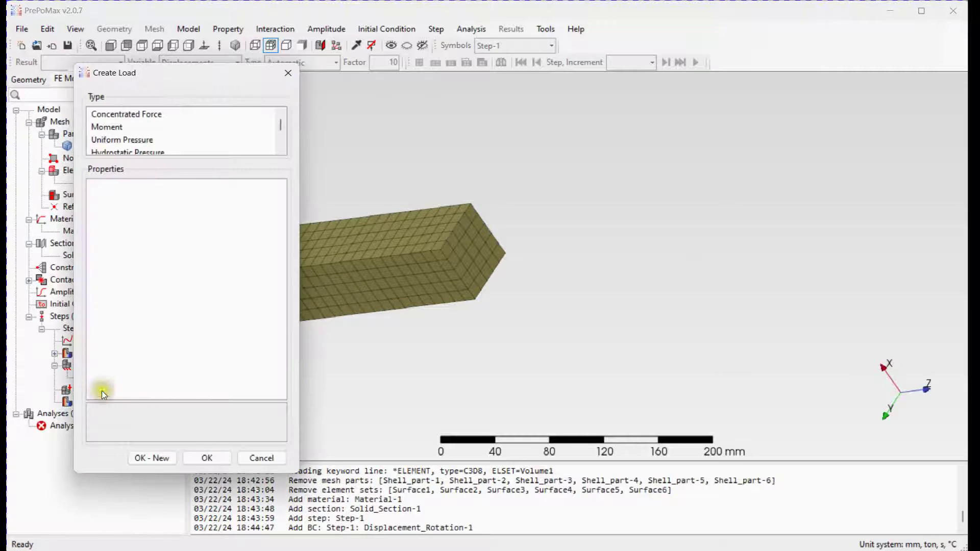
pyautogui.click(466, 253)
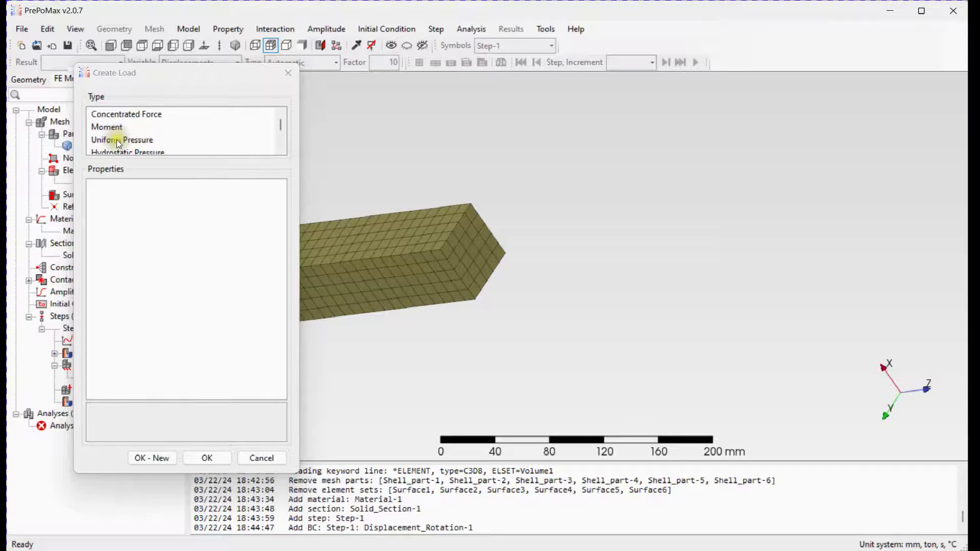
pyautogui.click(118, 141)
pyautogui.click(478, 249)
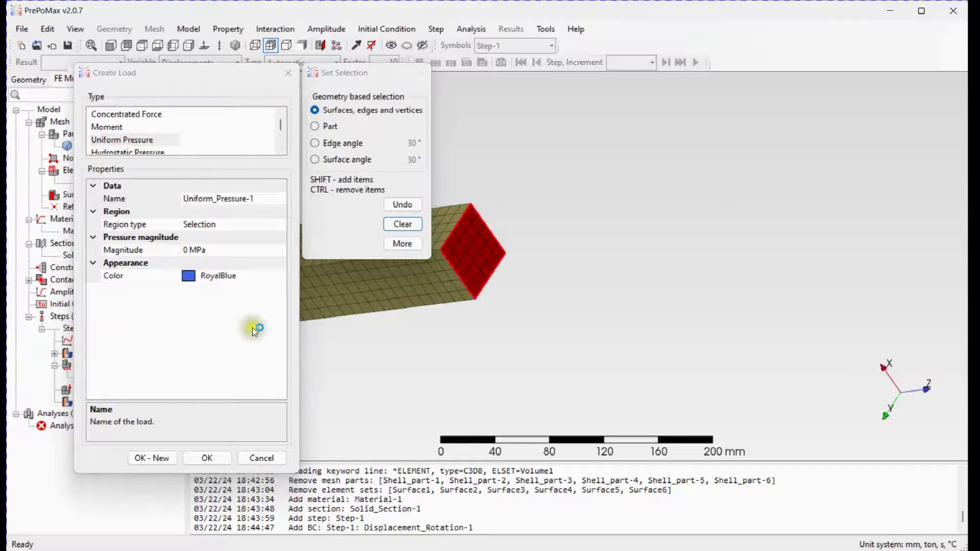
pyautogui.click(187, 250)
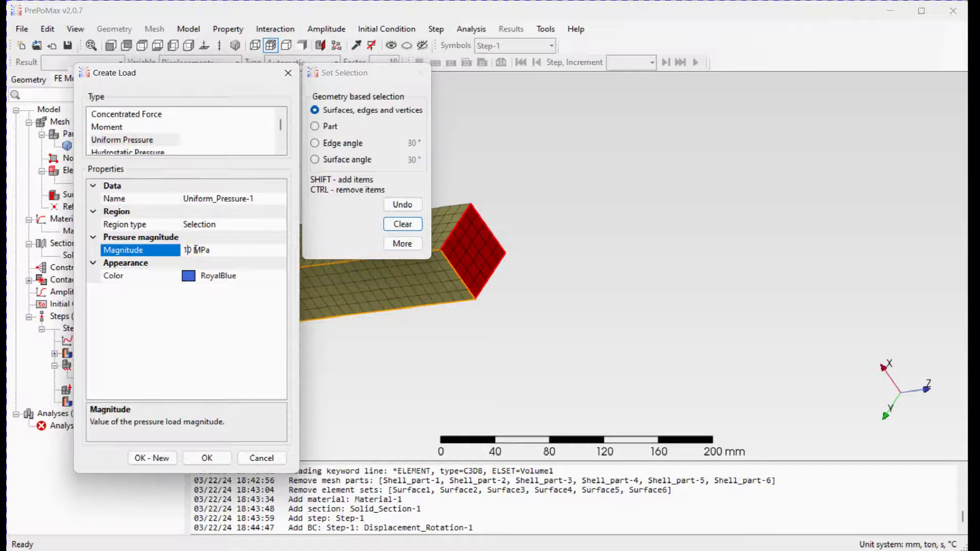
pyautogui.click(207, 457)
pyautogui.scroll(-4, 586, 290)
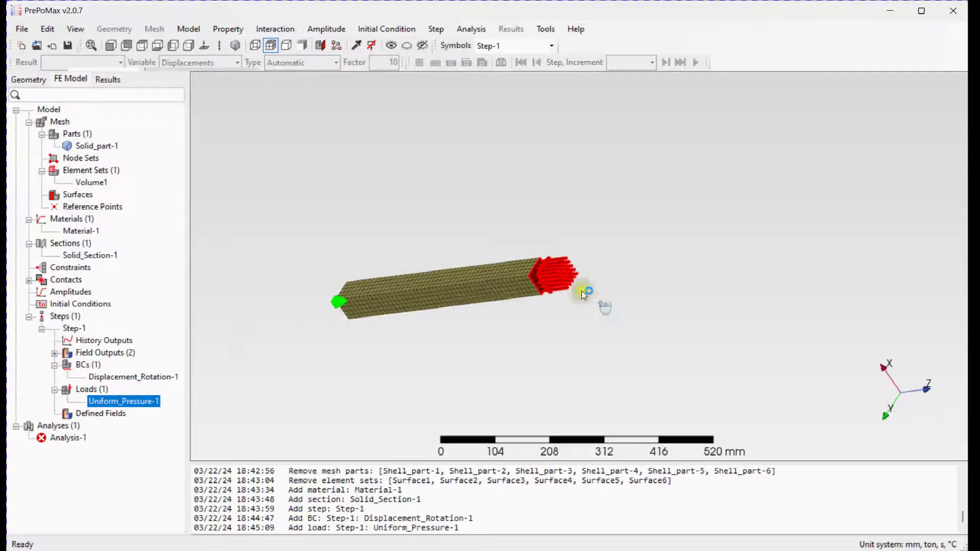
pyautogui.scroll(2, 473, 308)
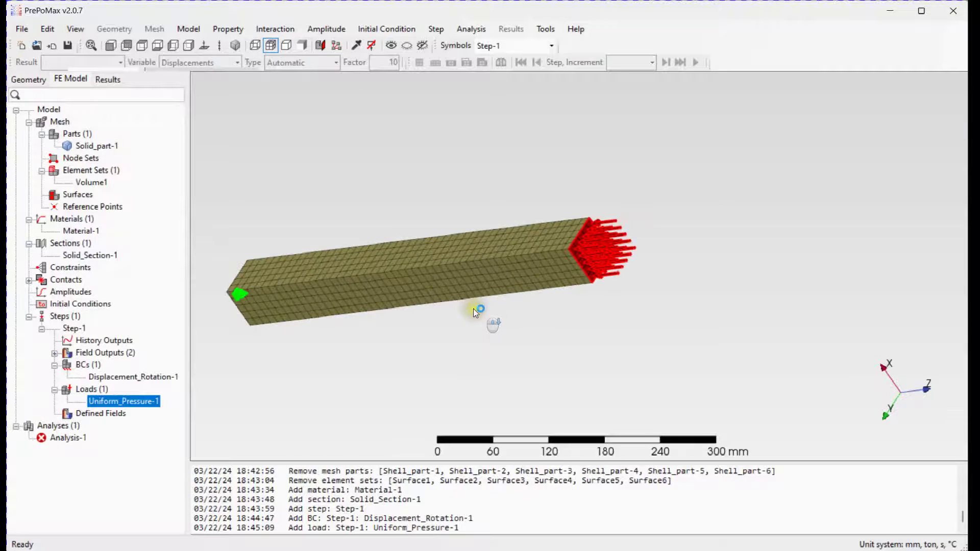
# Run Analysis-1 and open its results.
pyautogui.rightClick(81, 441)
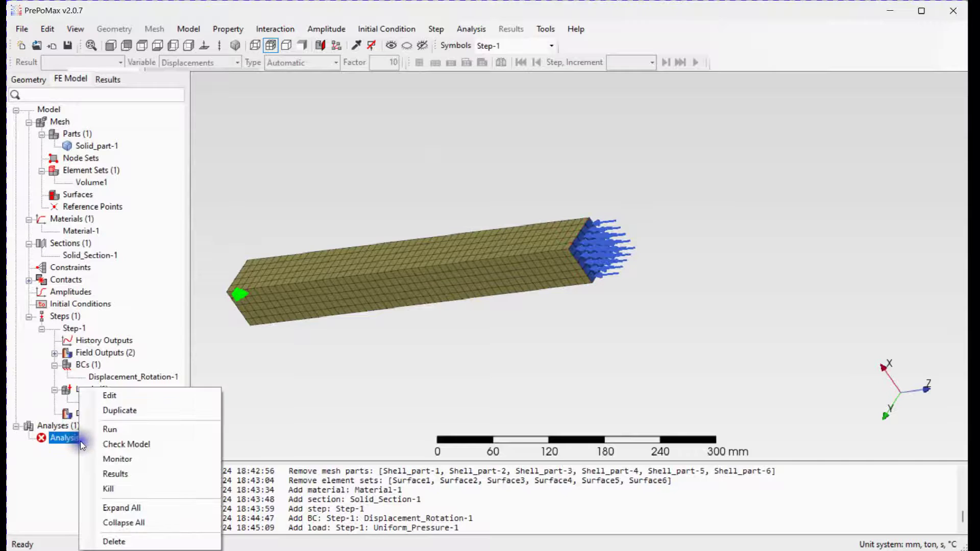
pyautogui.click(116, 429)
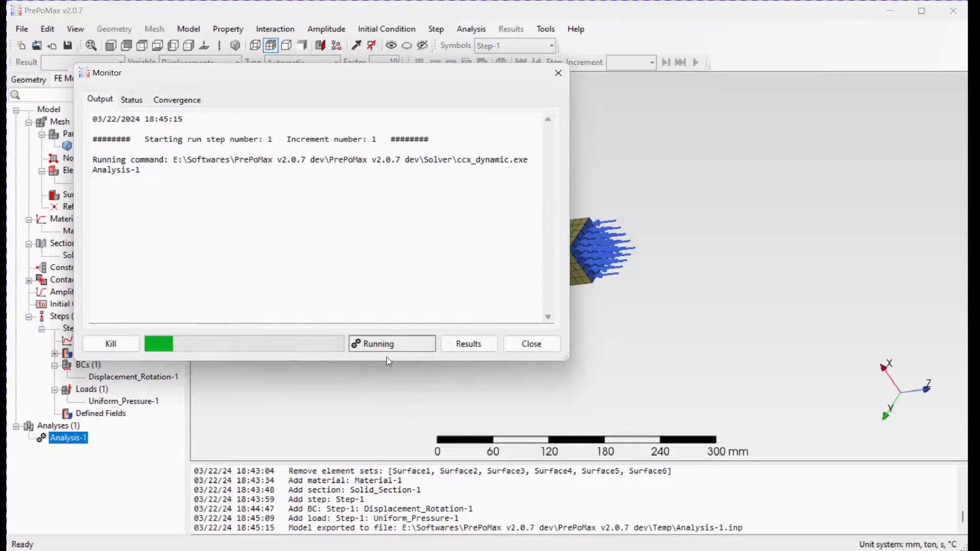
pyautogui.click(466, 345)
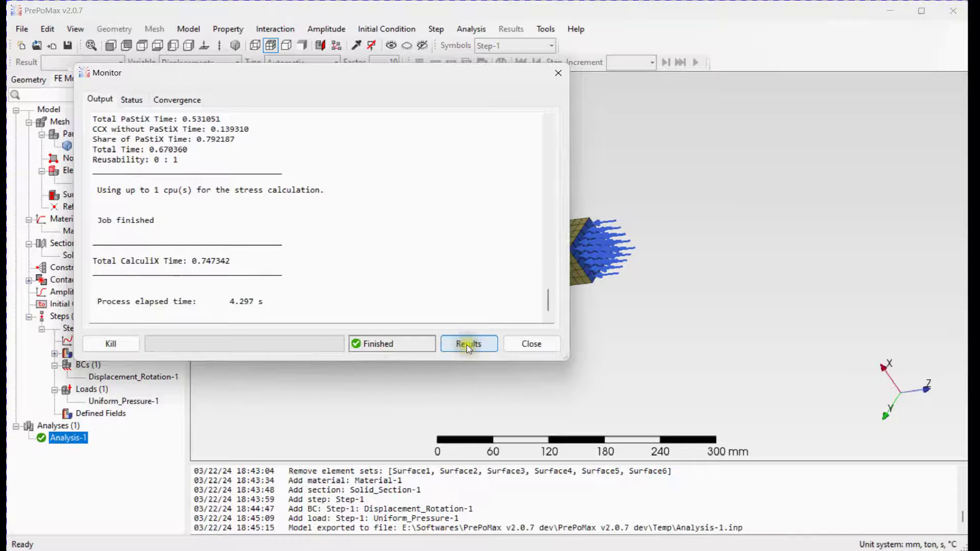
# Examine the bar's total displacement and Mises stress results, and animate the deformation forwards and backwards.
pyautogui.scroll(3, 514, 276)
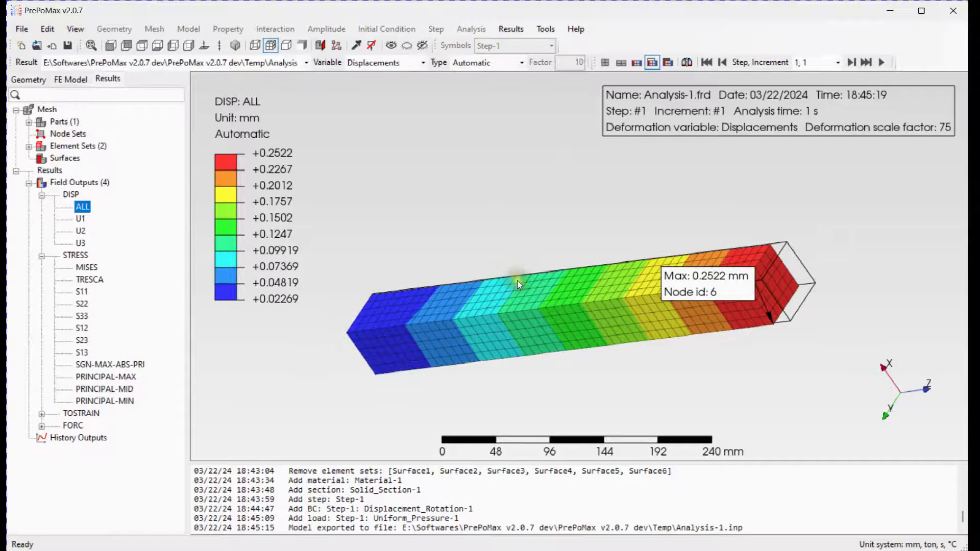
pyautogui.moveTo(516, 281); pyautogui.dragTo(359, 259, button='middle')
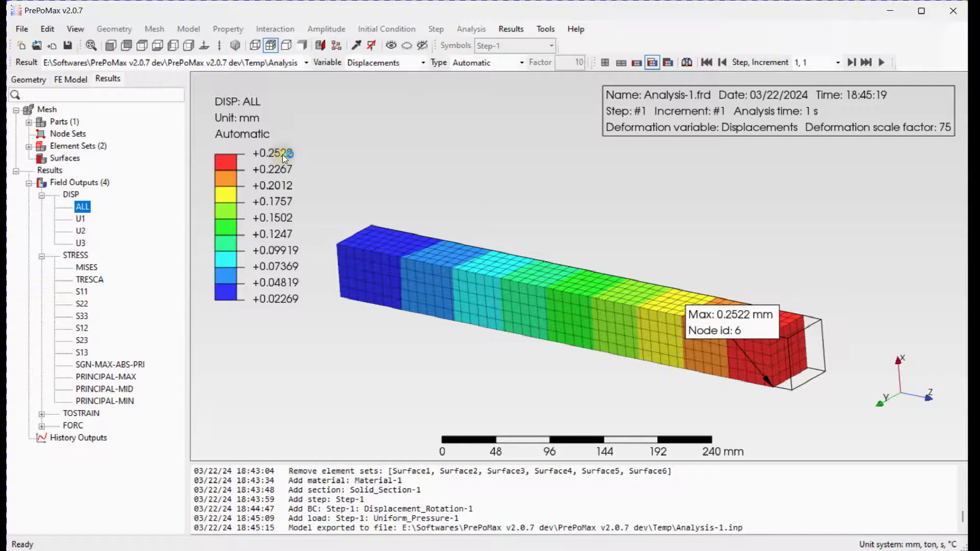
pyautogui.click(86, 267)
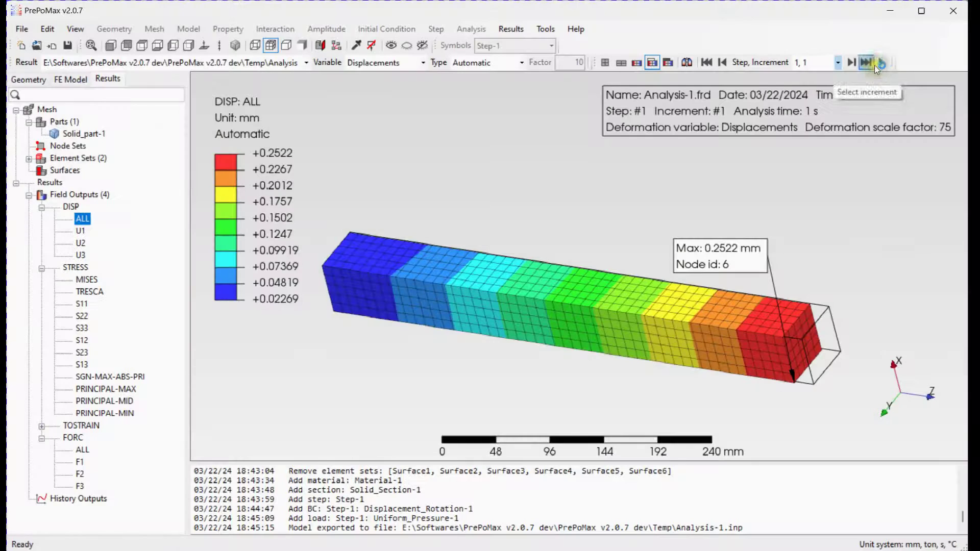
pyautogui.click(875, 66)
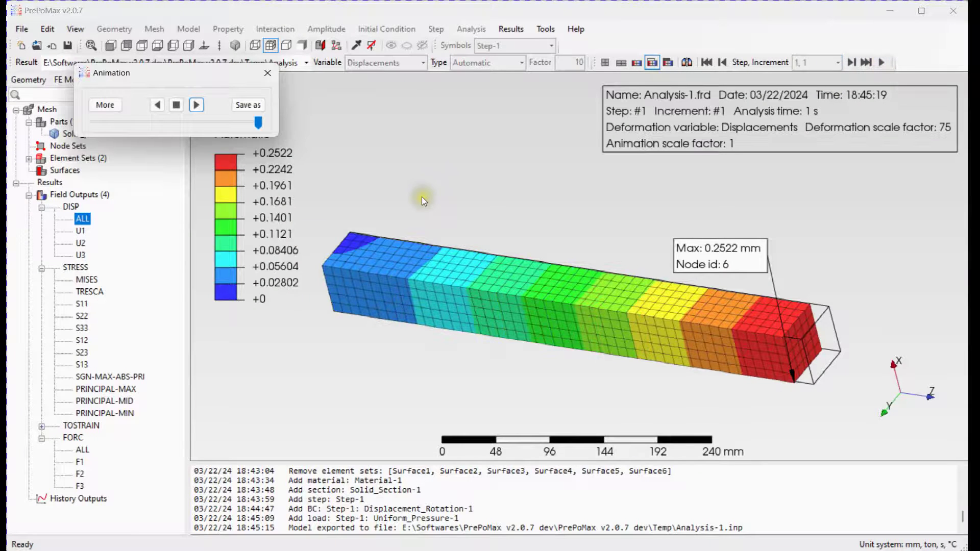
pyautogui.click(160, 107)
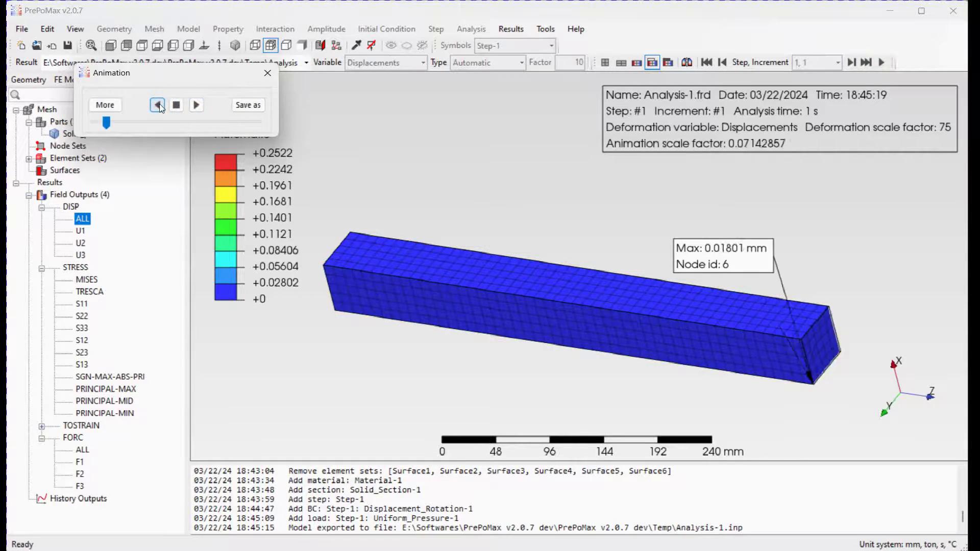